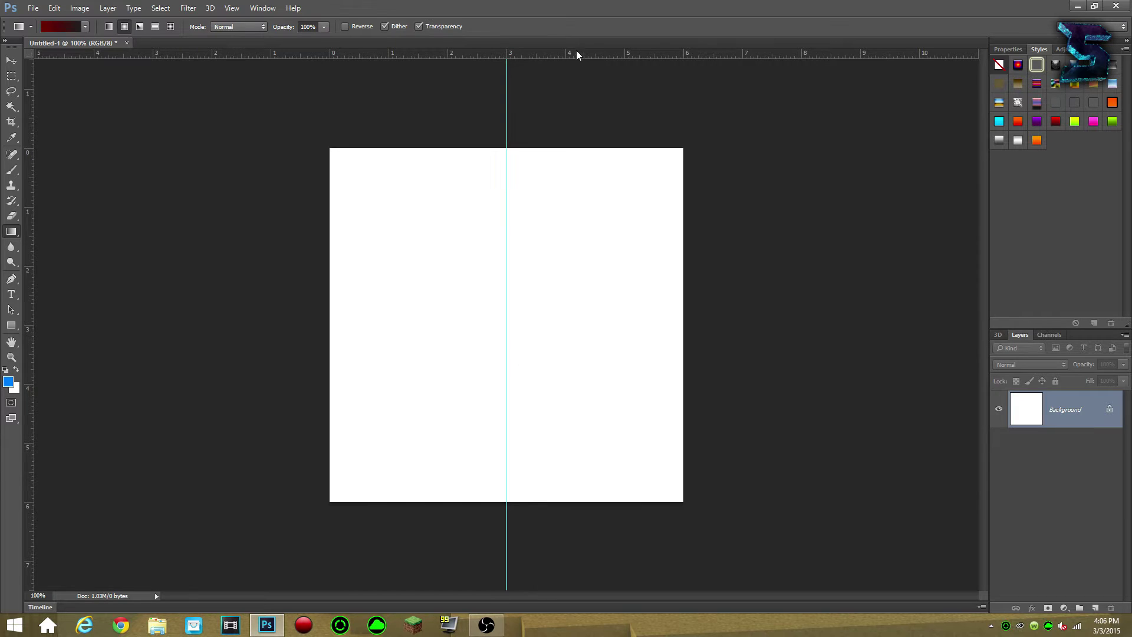
Step: Fill the background with a dark red radial gradient starting at the guide-marked centre, and add an empty layer above it
left_click_drag(576, 52, 648, 323)
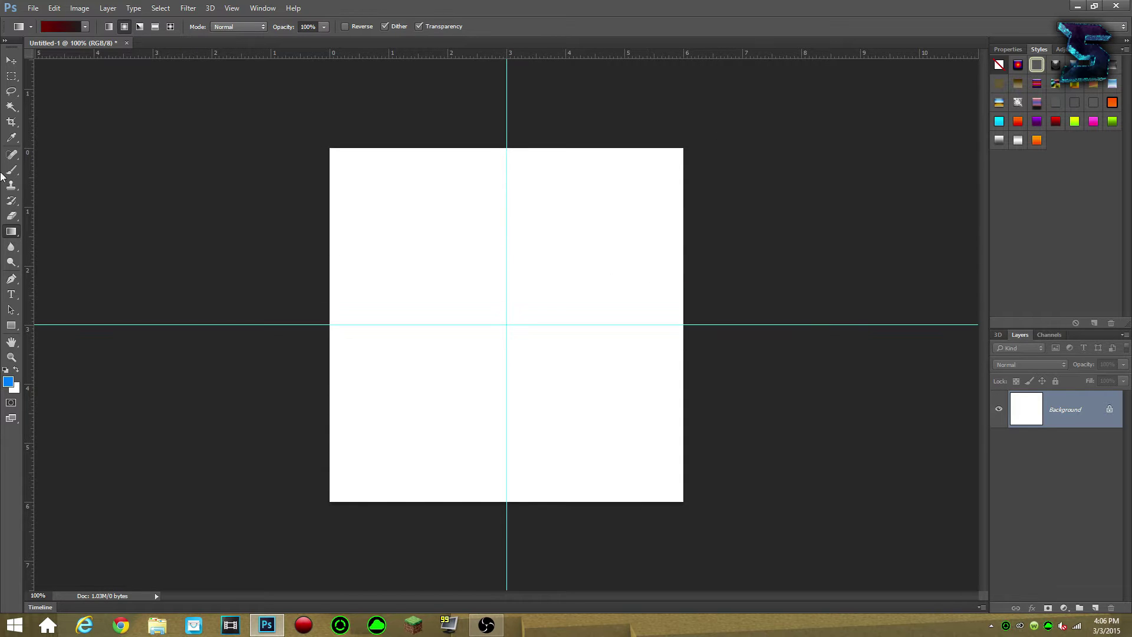
left_click(11, 61)
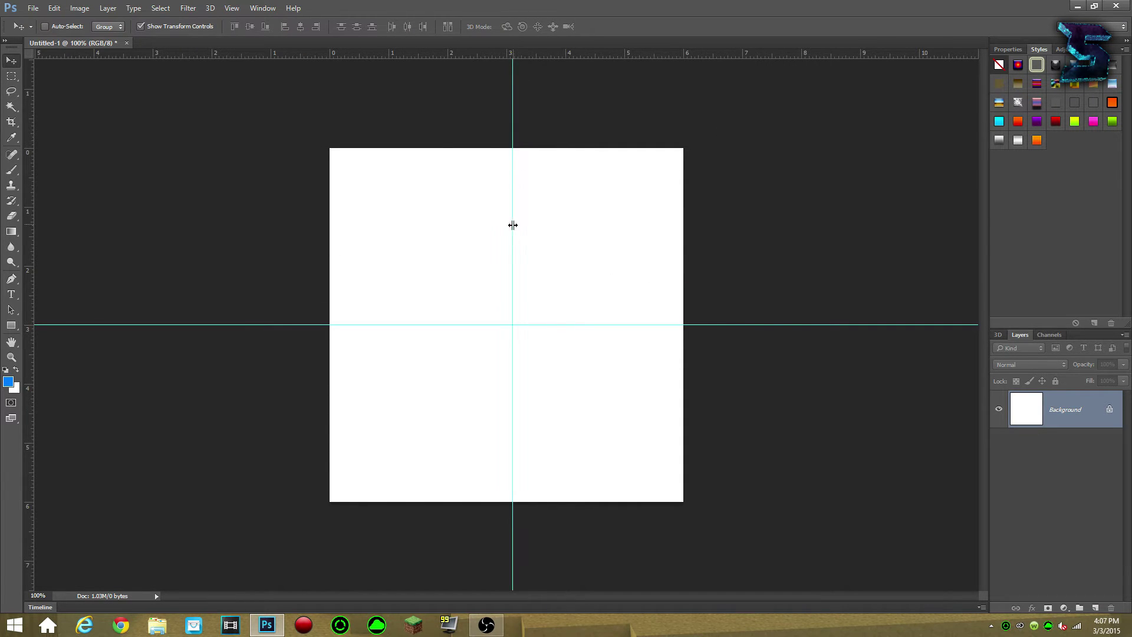
left_click(11, 231)
left_click_drag(512, 323, 686, 262)
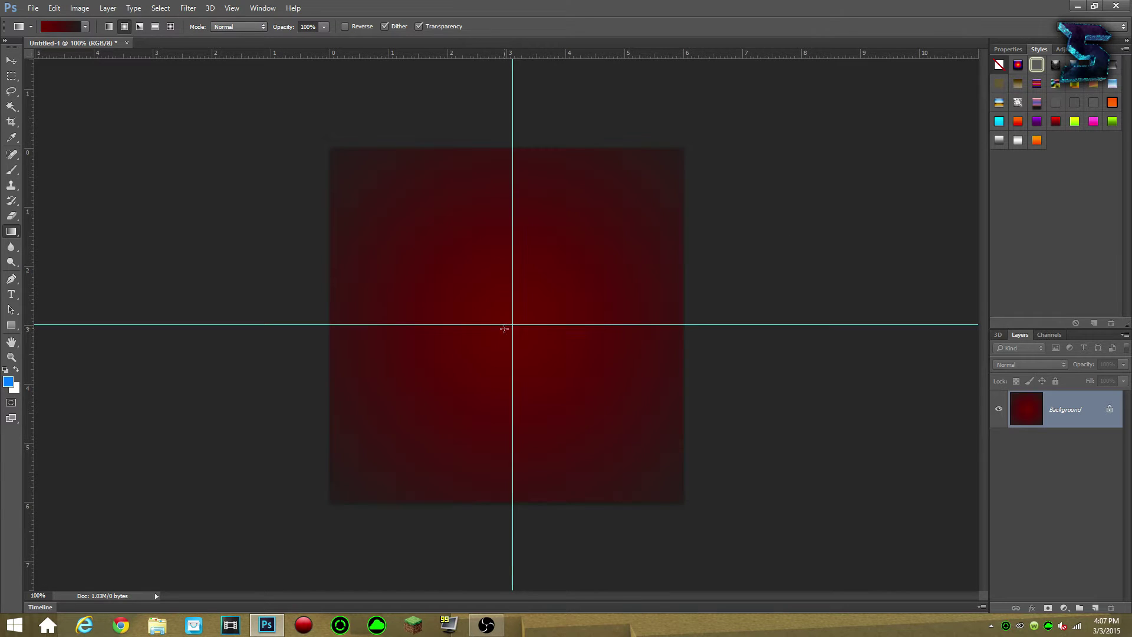
left_click(11, 60)
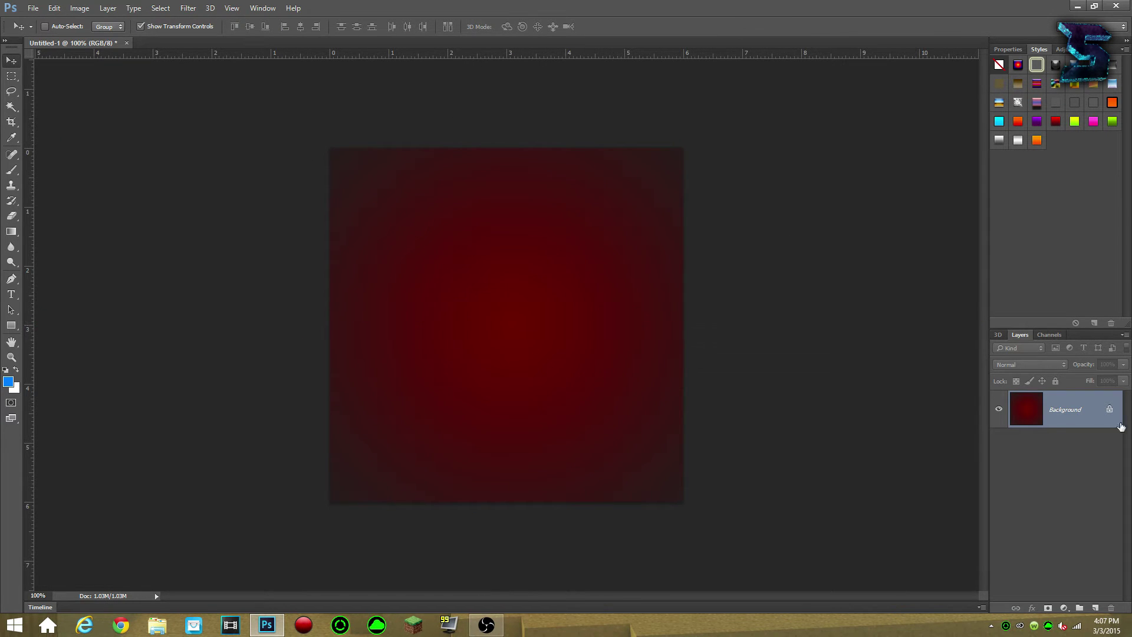
double_click(1042, 416)
key("Return")
Step: Open the Stocks file from the Templates folder on the desktop, leaving its missing fonts unresolved
left_click(1077, 6)
double_click(1097, 206)
left_click_drag(472, 156, 560, 152)
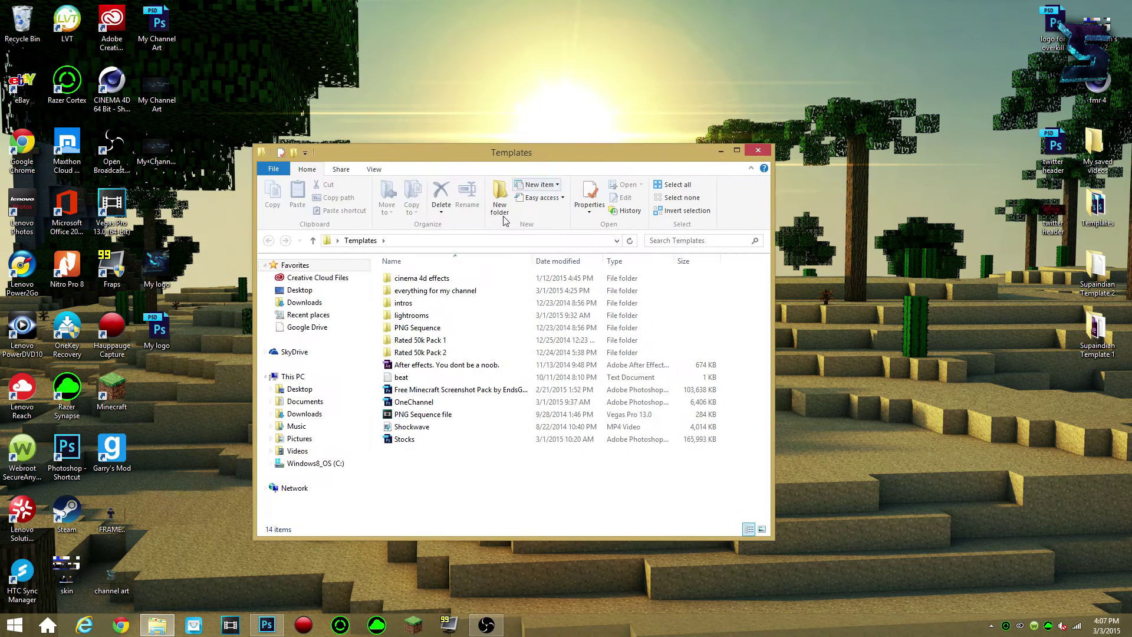
double_click(404, 438)
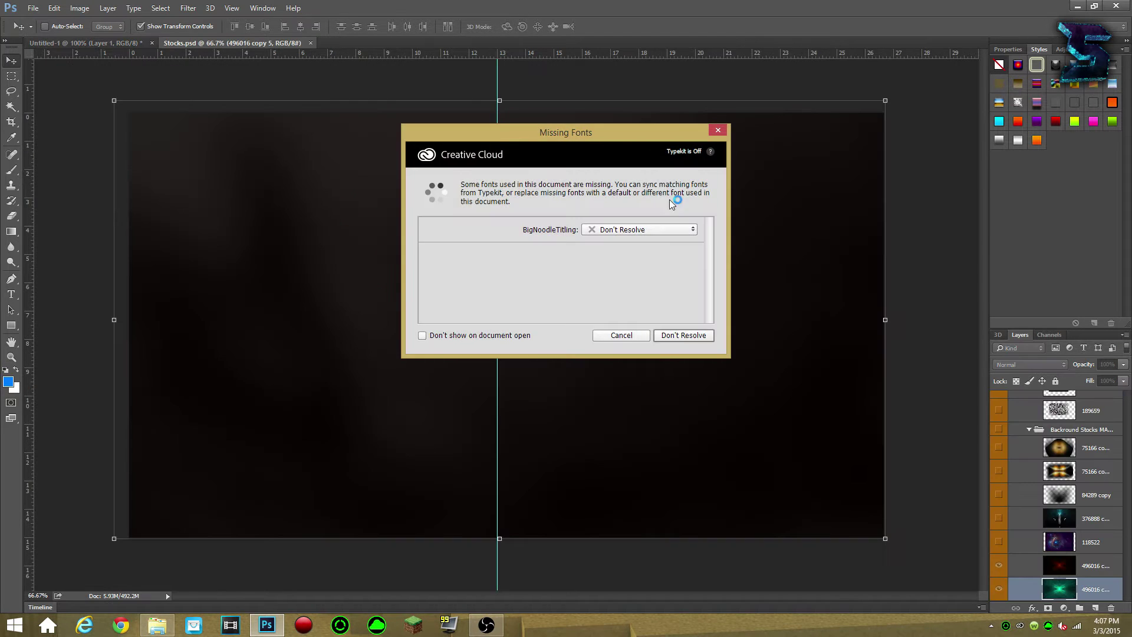
left_click(682, 334)
Step: In the Untitled-1 document, create a text box with the letter s in the Cafe Nero M54 Regular font
left_click(74, 43)
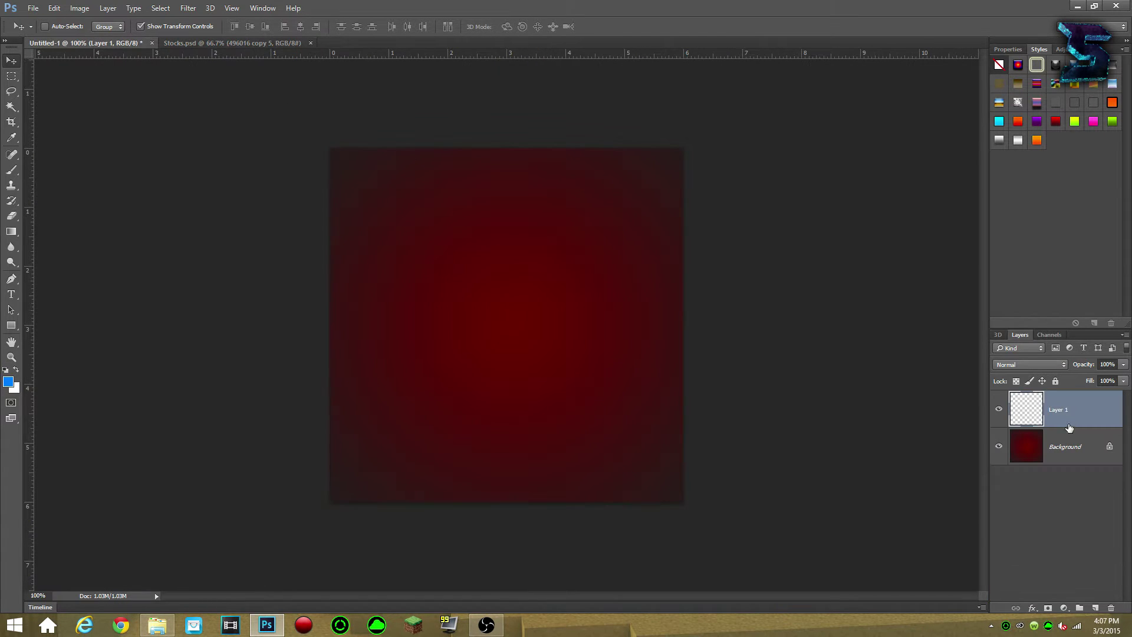
left_click(11, 295)
left_click_drag(562, 411, 608, 428)
left_click(122, 30)
type("c")
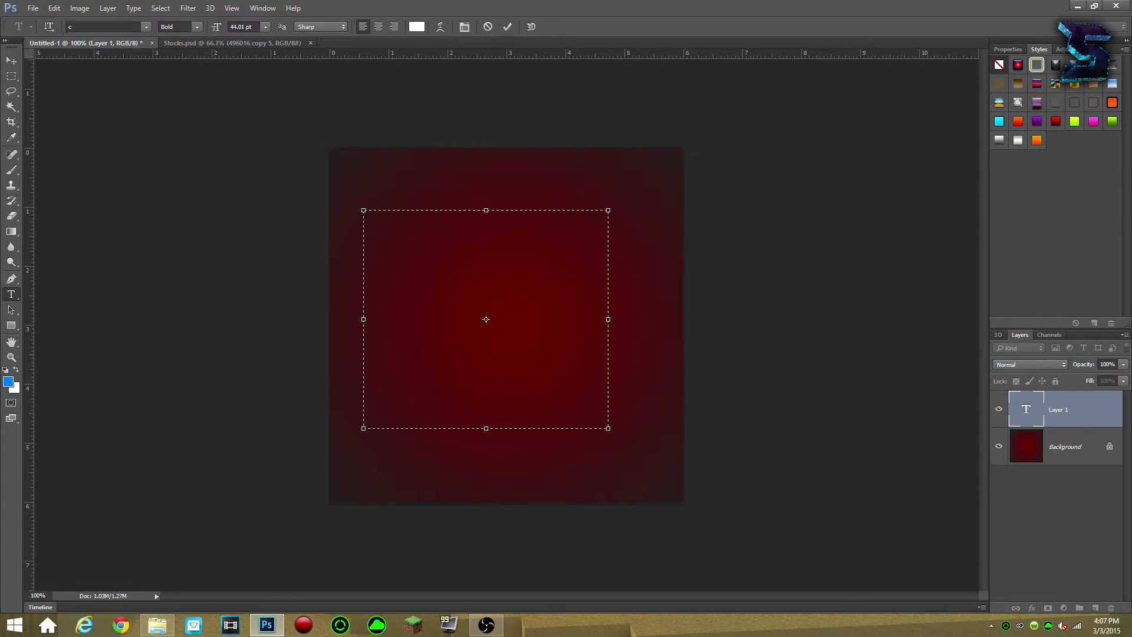
type("afe")
left_click(126, 57)
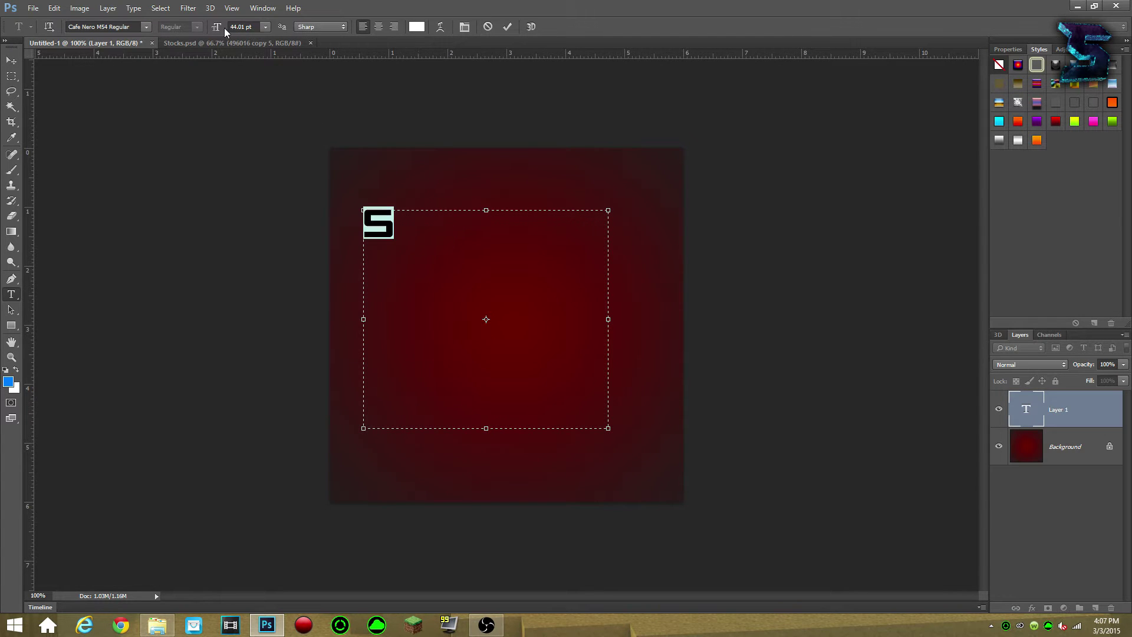
Step: Enlarge the letter s to 235.01 pt and shift it towards the middle of the canvas
left_click_drag(224, 29, 337, 47)
left_click_drag(557, 183, 585, 193)
left_click(1071, 416)
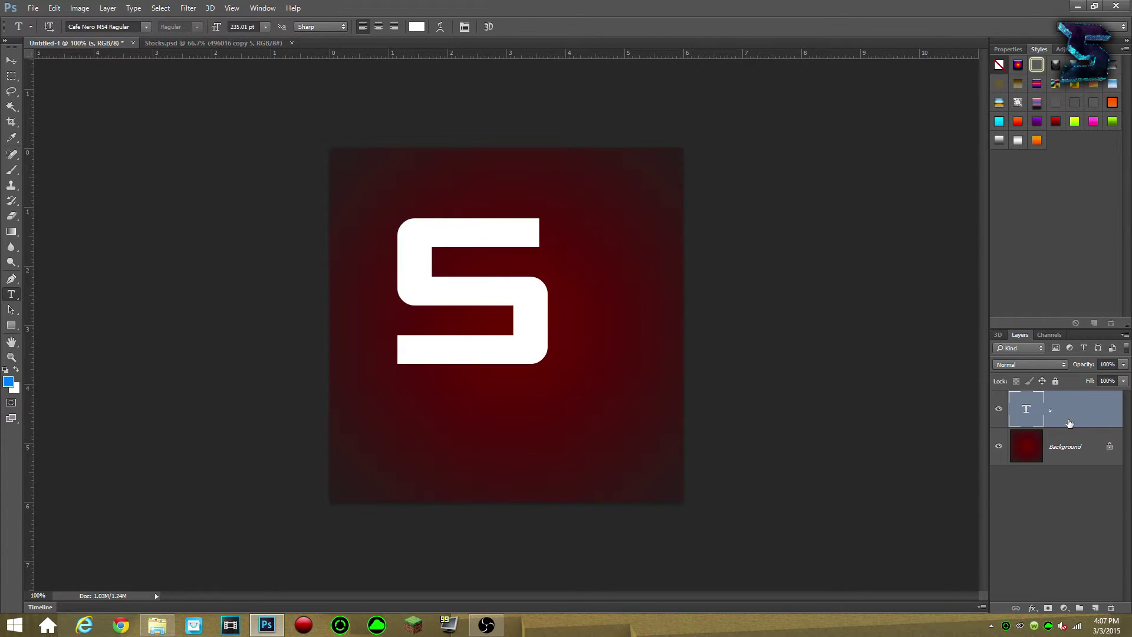
Step: Duplicate the s text layer, change the copy's letter to c, and offset it to the right of the s
key("ctrl+j")
double_click(1027, 409)
type("c")
left_click_drag(422, 154, 525, 166)
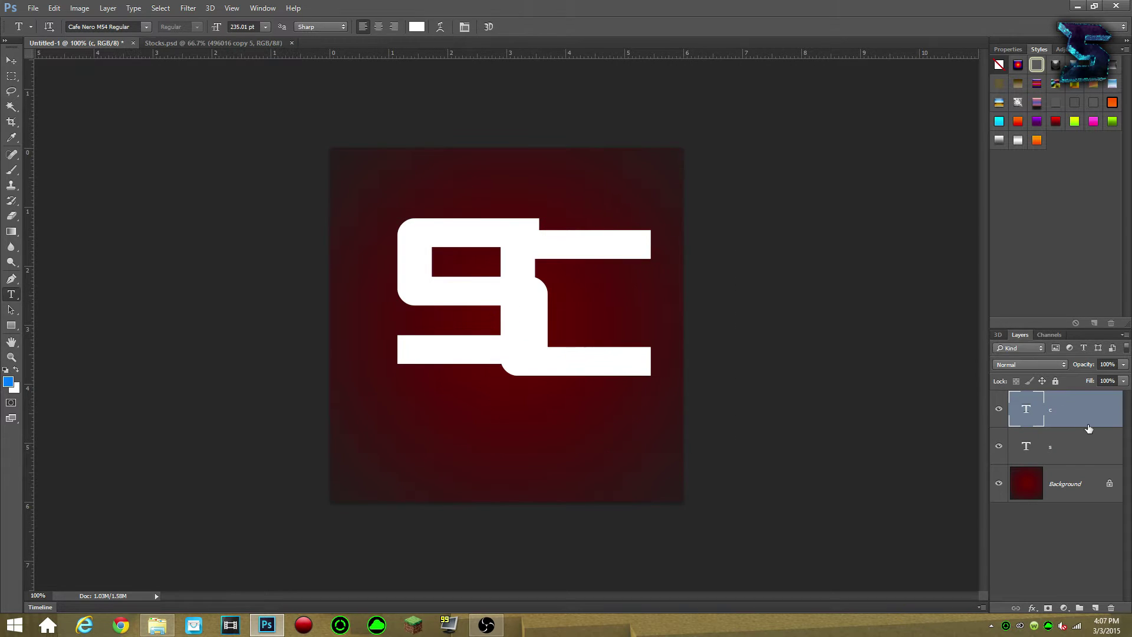
Step: Apply a red Color Overlay to the c text layer
double_click(1110, 411)
left_click(726, 435)
key("Return")
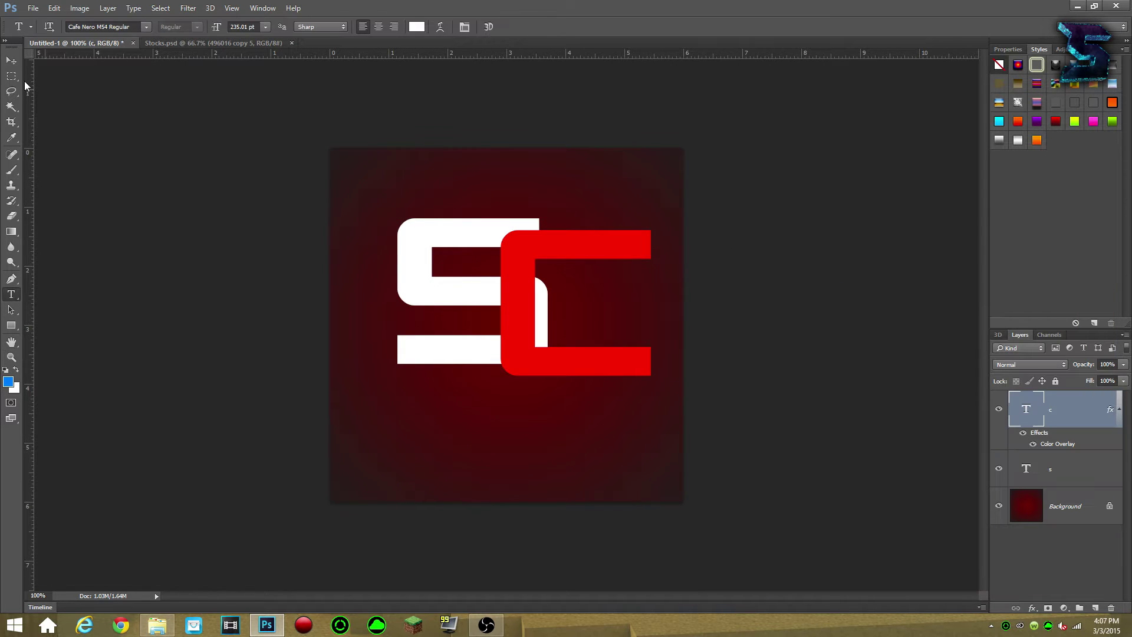
Step: Scale the red c up to 187.41% and position it so it nearly fills the canvas around the s
key("v")
left_click_drag(667, 364, 608, 370)
key("ctrl+t")
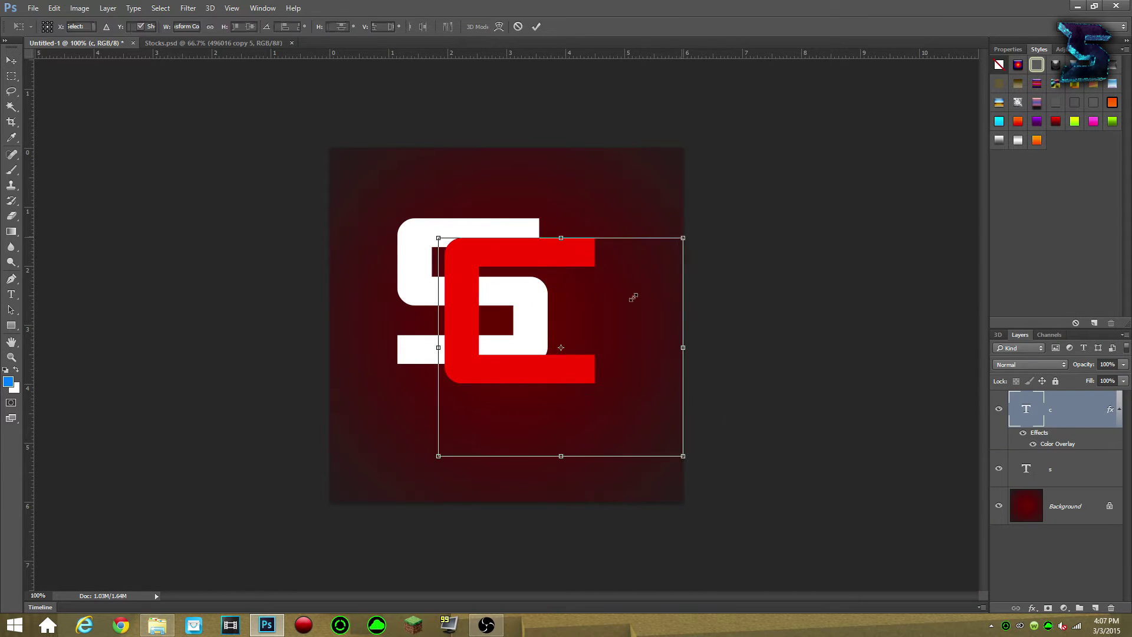
left_click_drag(684, 235, 985, 102)
left_click_drag(773, 224, 680, 354)
right_click(531, 328)
left_click(508, 339)
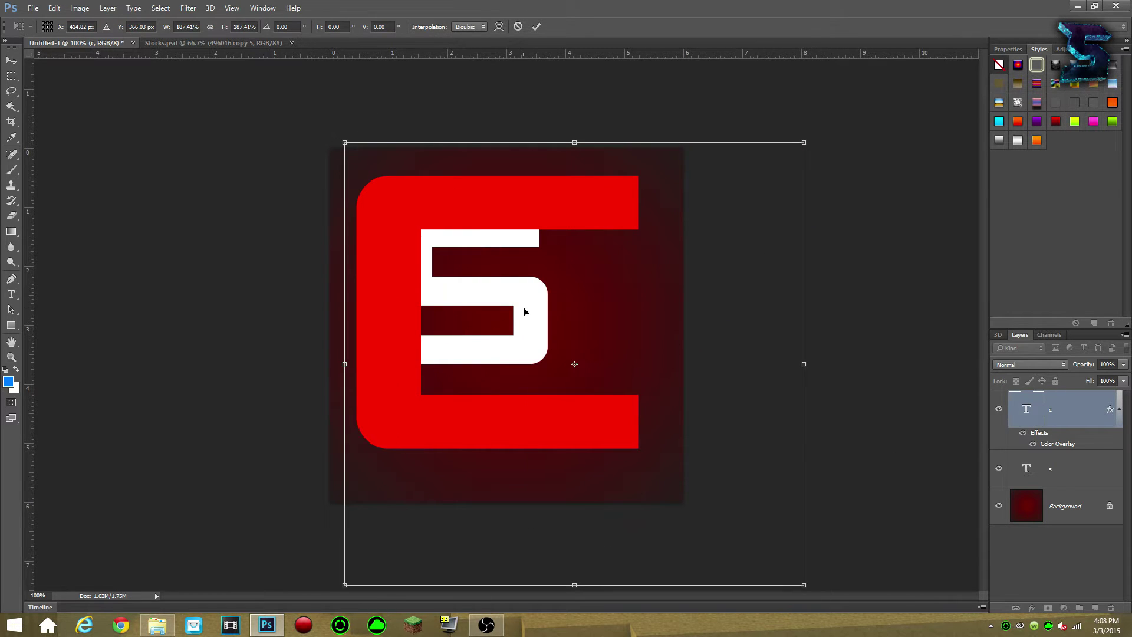
key("Return")
Step: Place the white s inside the opening of the c and shift both letters together slightly down and right
right_click(523, 308)
left_click(562, 328)
left_click_drag(548, 322, 595, 345)
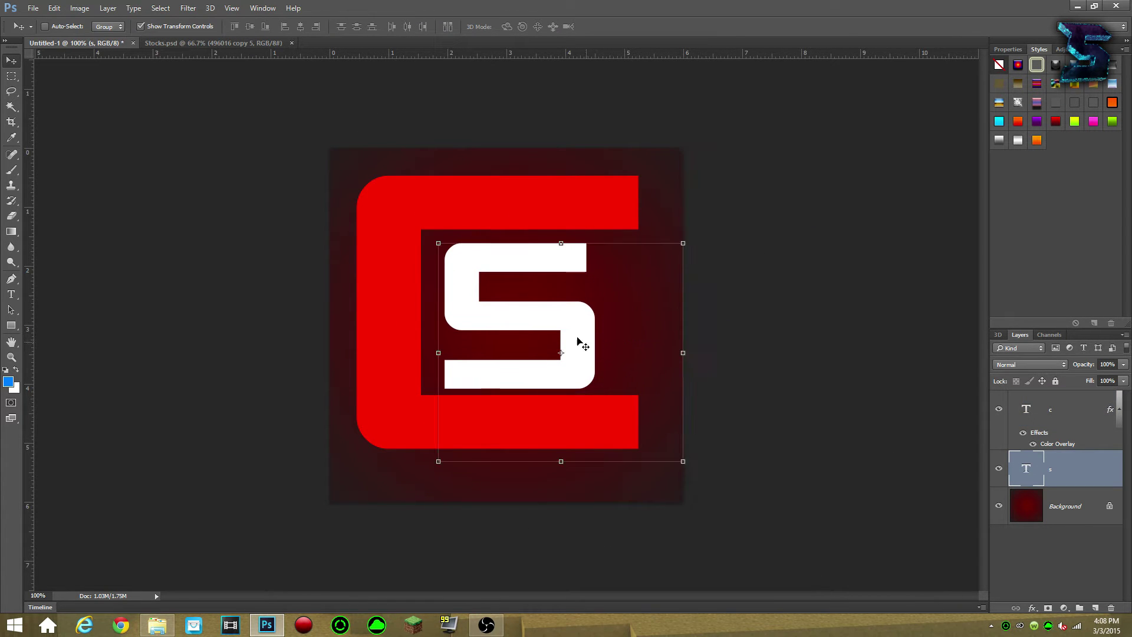
key("Up")
key("Up")
key("Up")
left_click(1076, 414, "ctrl")
left_click_drag(540, 372, 549, 382)
Step: Rasterize the layer styles of both letter layers and merge them into a single layer
left_click(1078, 422)
left_click(1076, 468, "shift")
right_click(1076, 469)
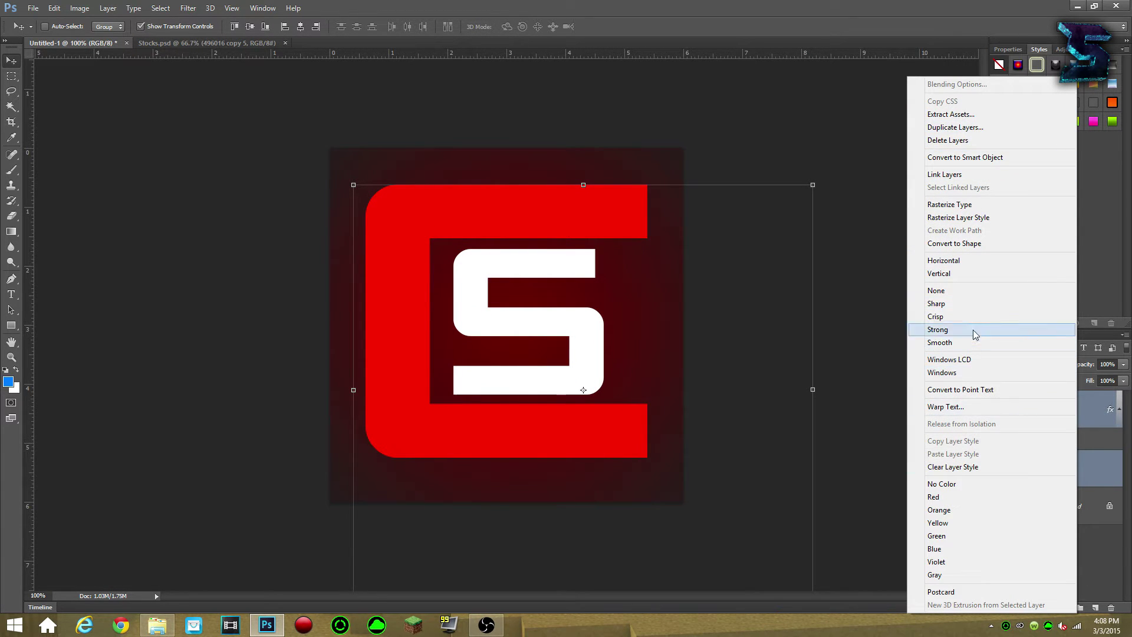
left_click(983, 219)
right_click(1086, 415)
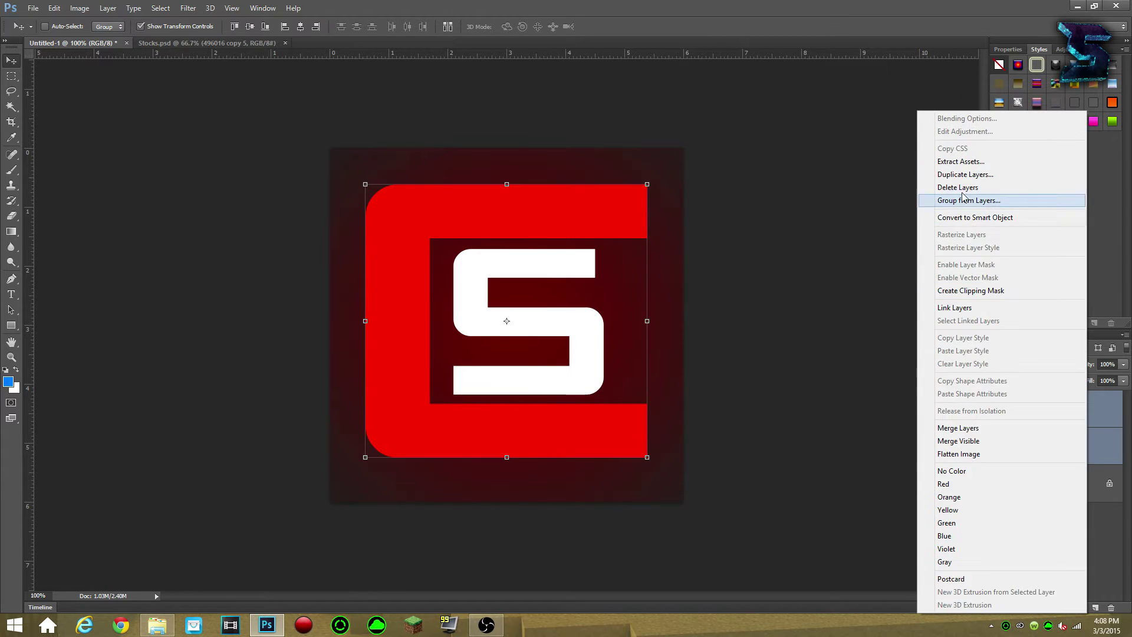
left_click(958, 428)
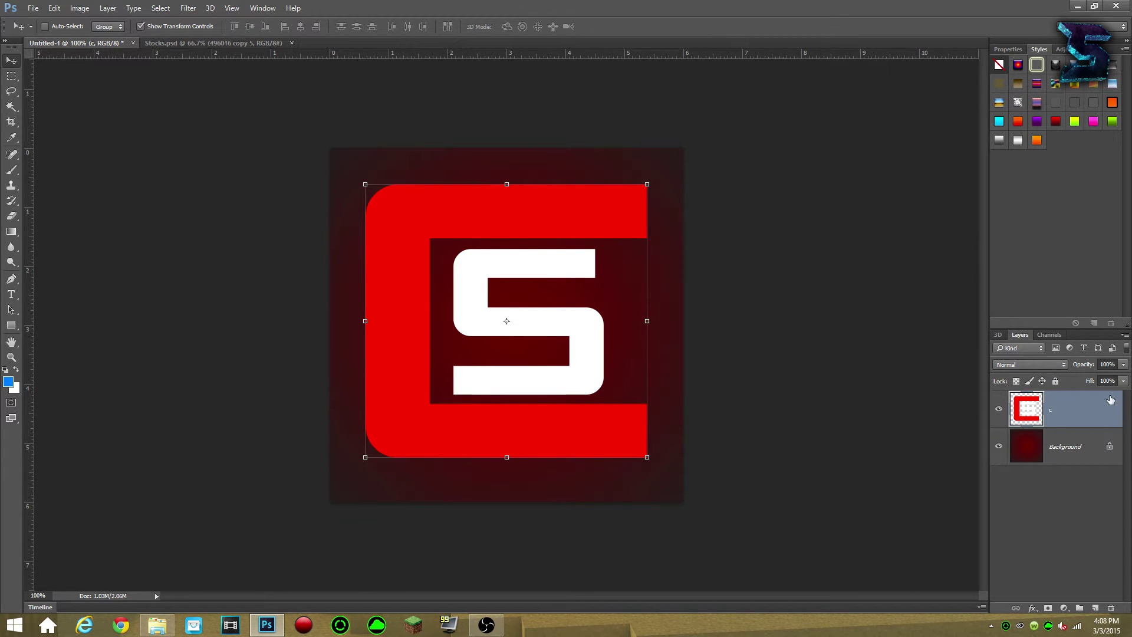
Step: Apply a white Color Overlay to the merged letters layer
double_click(1110, 400)
left_click(723, 433)
left_click(750, 433)
left_click(947, 333)
left_click(620, 467)
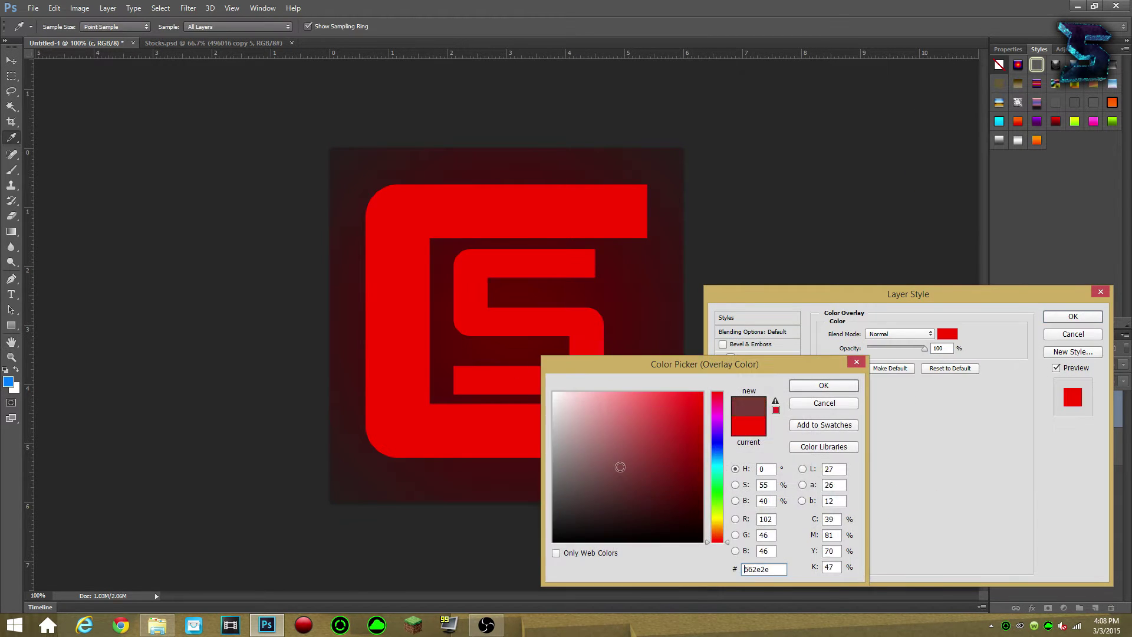
left_click_drag(620, 467, 553, 392)
left_click(824, 386)
left_click(1078, 321)
Step: Warp the letters by pulling both right corners and bending the left edge inward, and nudge the result into place
left_click(70, 8)
mouse_move(58, 9)
mouse_move(192, 254)
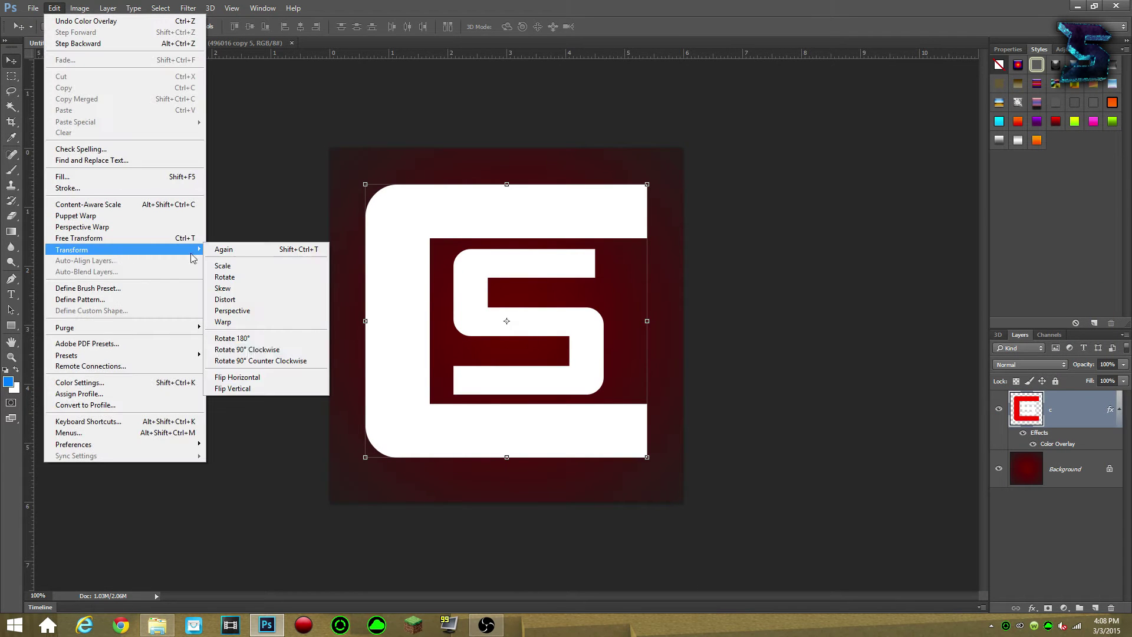
left_click(250, 322)
left_click_drag(596, 231, 543, 245)
mouse_move(479, 376)
left_mouse_down()
mouse_move(529, 346)
mouse_move(474, 373)
left_mouse_up()
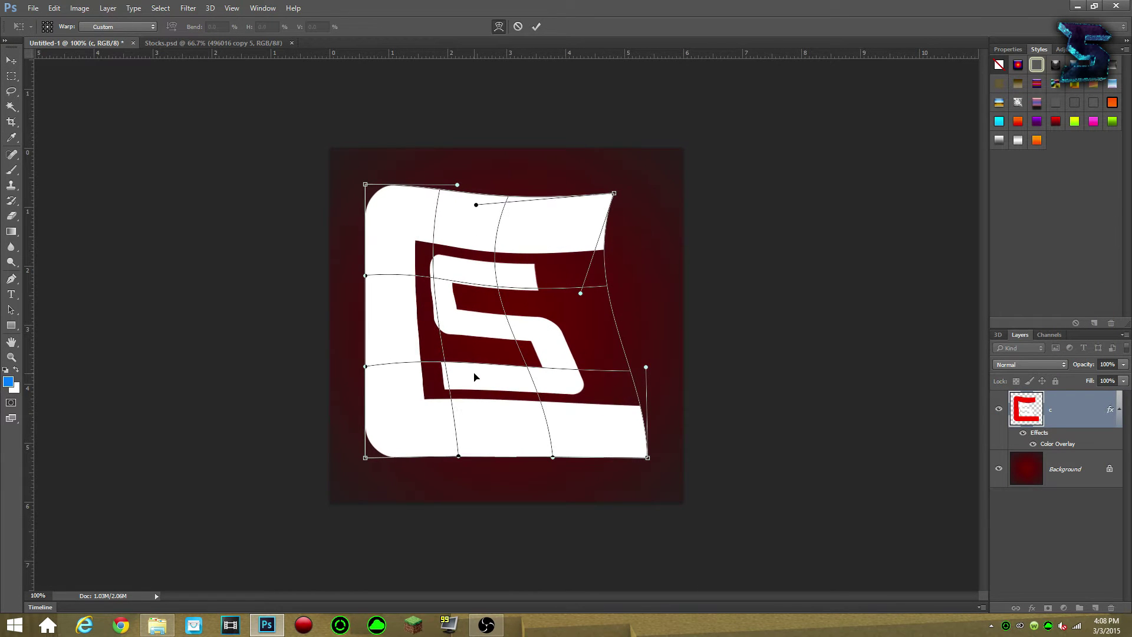
left_click_drag(647, 458, 668, 370)
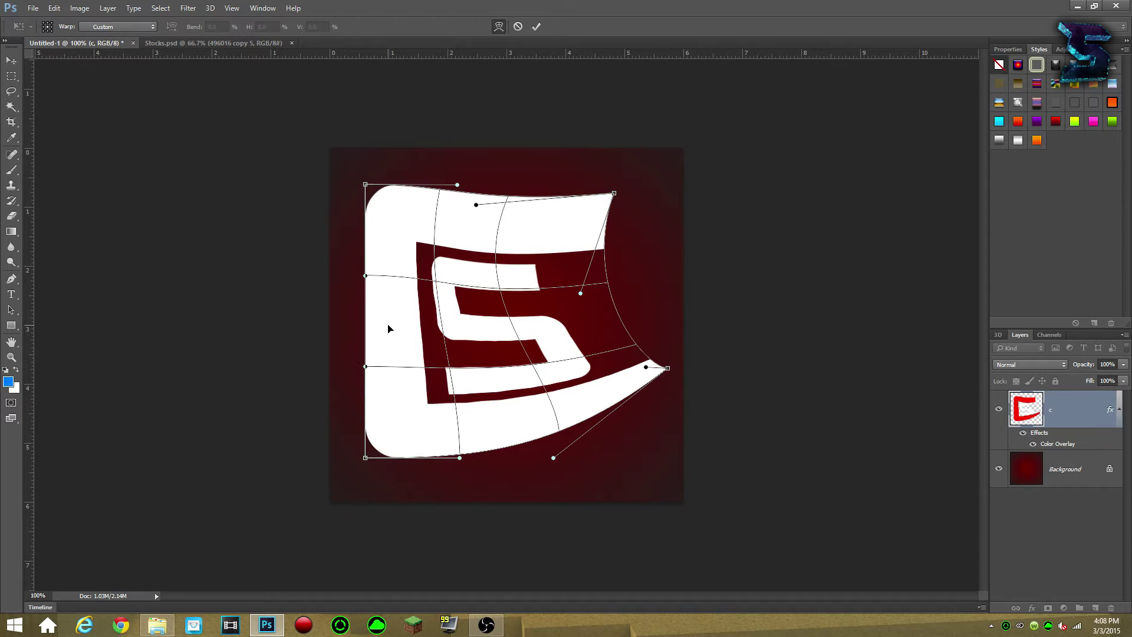
left_click_drag(388, 324, 436, 325)
left_click(11, 200)
left_click(525, 238)
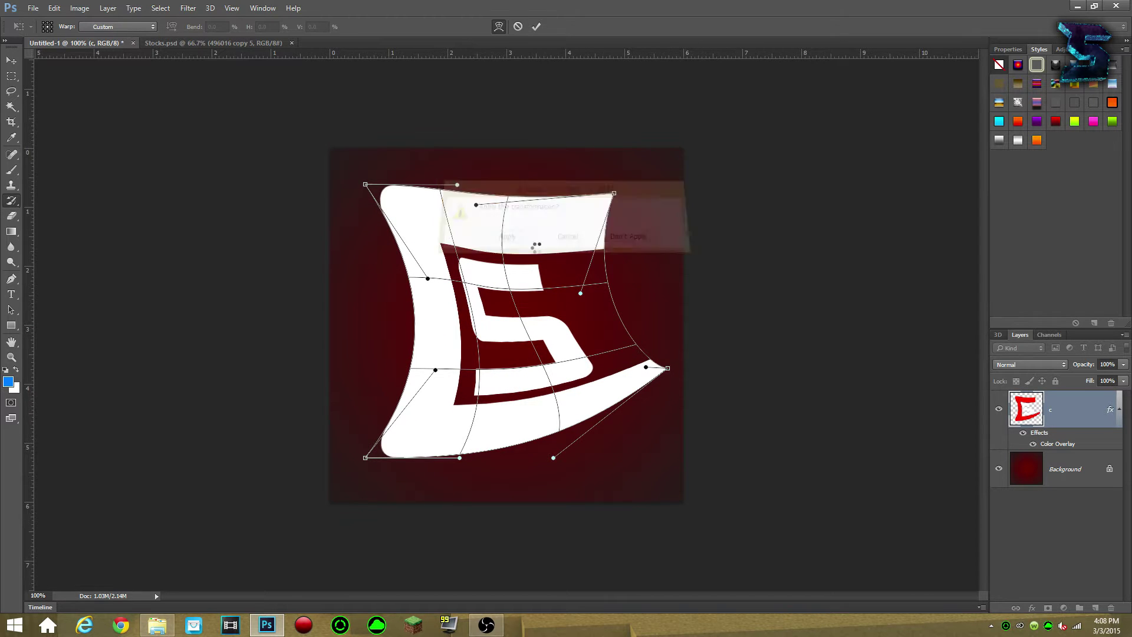
left_click_drag(568, 318, 559, 322)
Step: Rasterize the layer style of the warped letters layer
left_click(1095, 463)
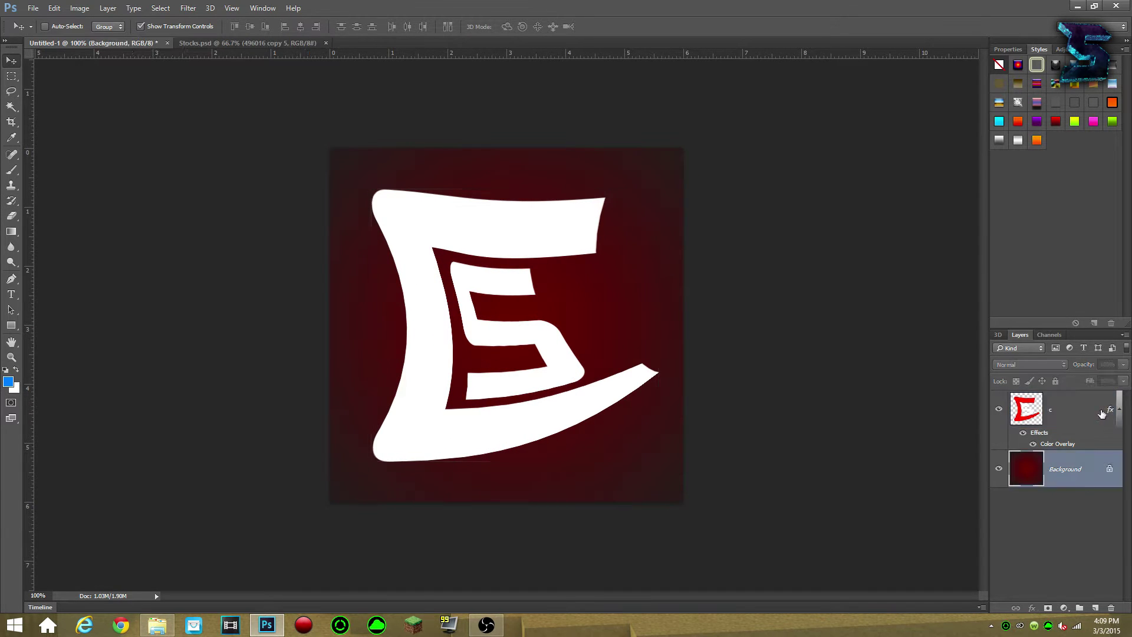
left_click(1102, 413)
right_click(1072, 411)
left_click(1010, 248)
Step: Add a black to dark grey Gradient Overlay to the letters with the Radial style
double_click(1113, 414)
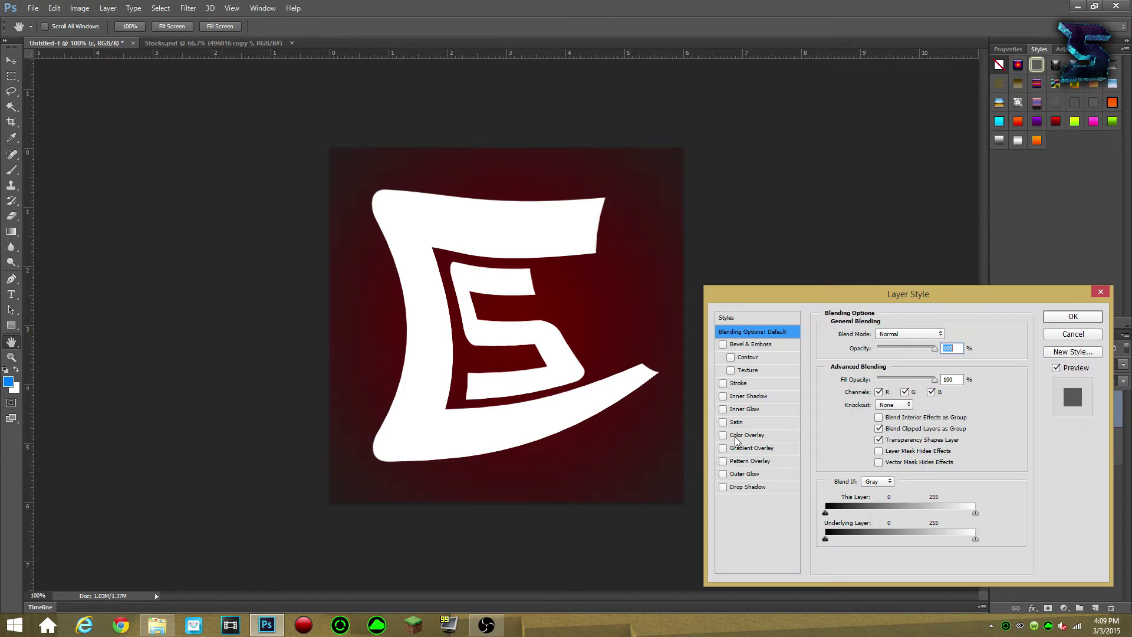
left_click(740, 447)
left_click(902, 362)
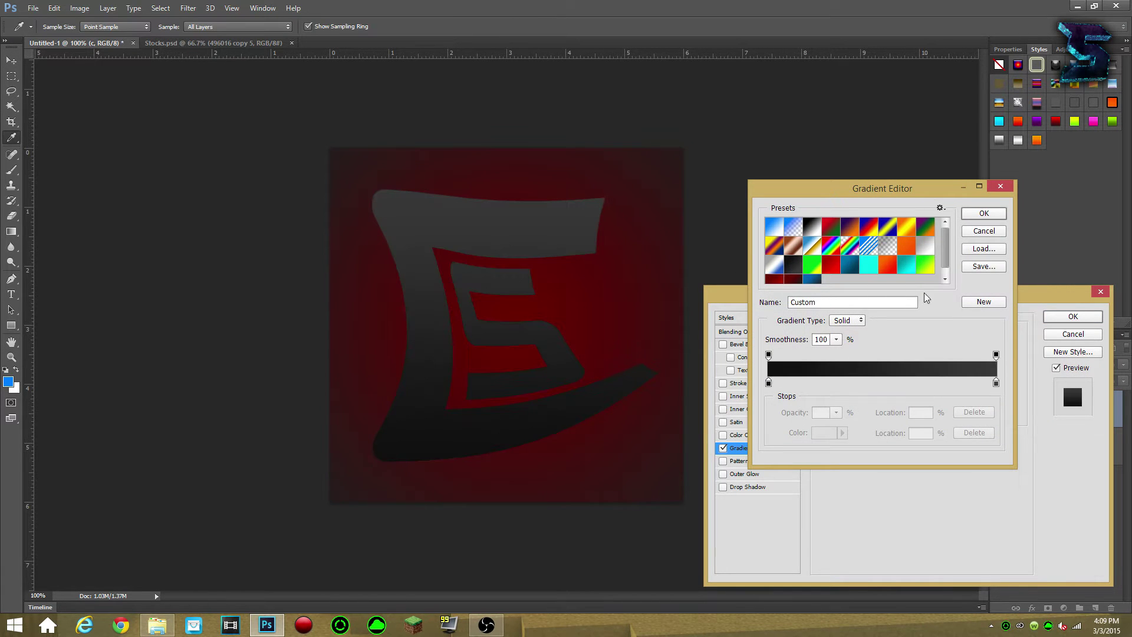
left_click(770, 384)
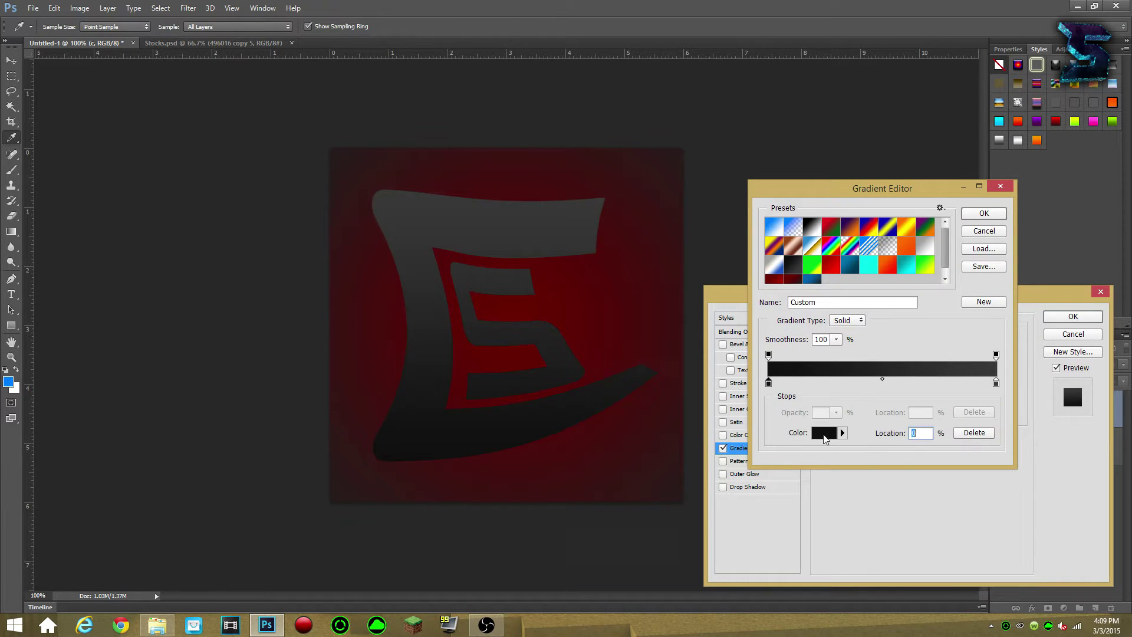
left_click(824, 435)
left_click_drag(560, 515, 511, 513)
left_click(808, 389)
left_click(799, 265)
left_click(982, 214)
left_click(903, 376)
left_click(895, 393)
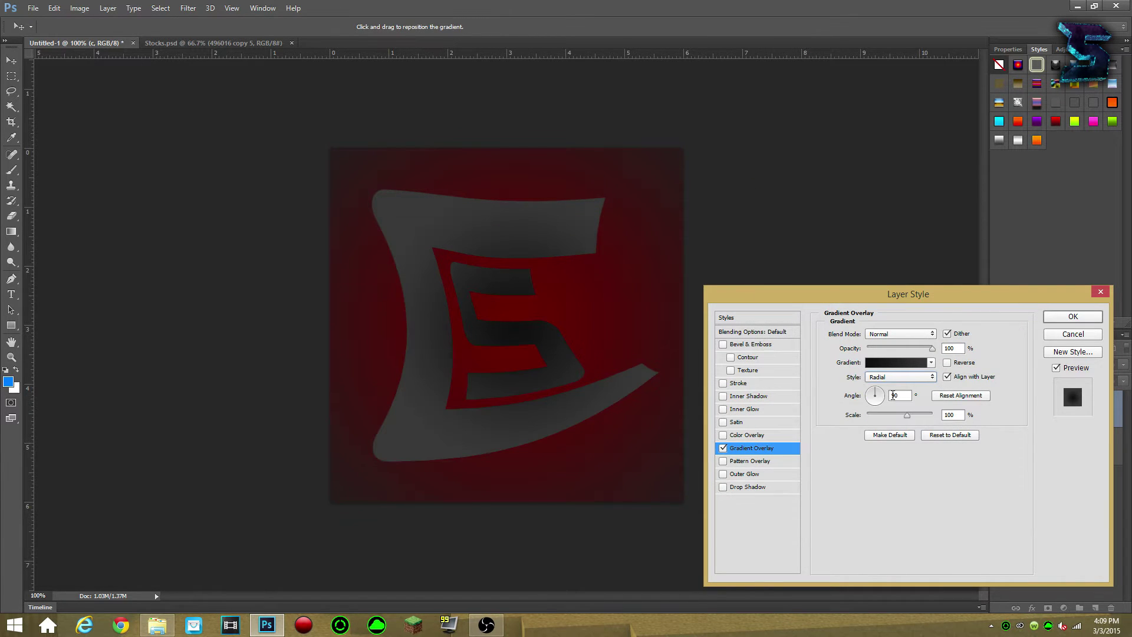
Step: Add a 3 px outside Stroke in dark red #960000 around the letters
left_click(726, 384)
left_click(849, 413)
left_click(701, 424)
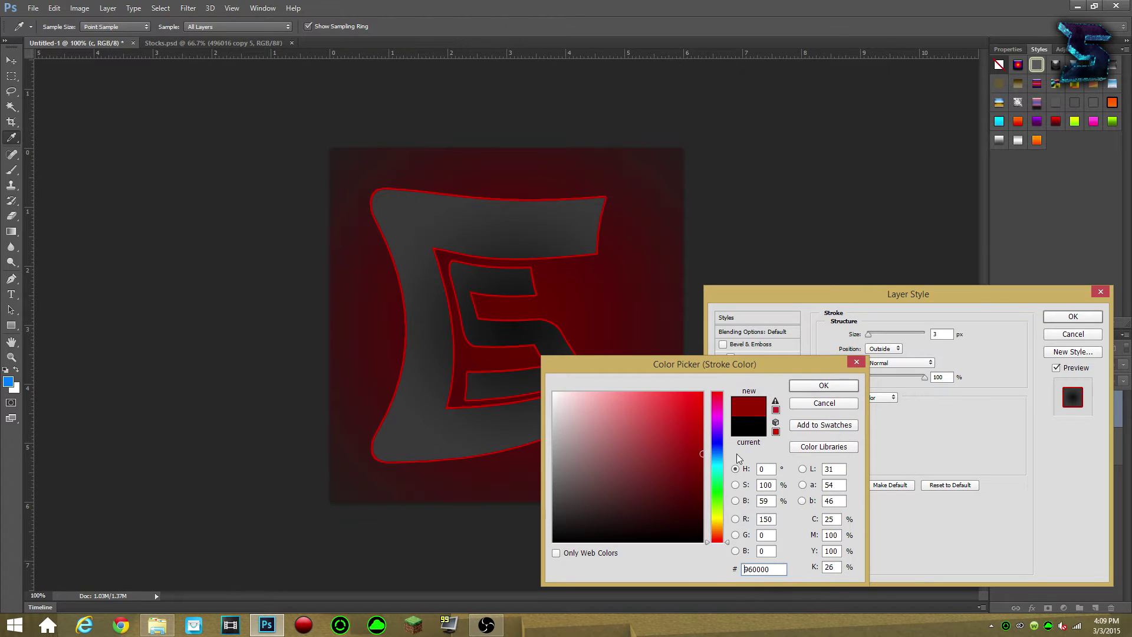
left_click(836, 387)
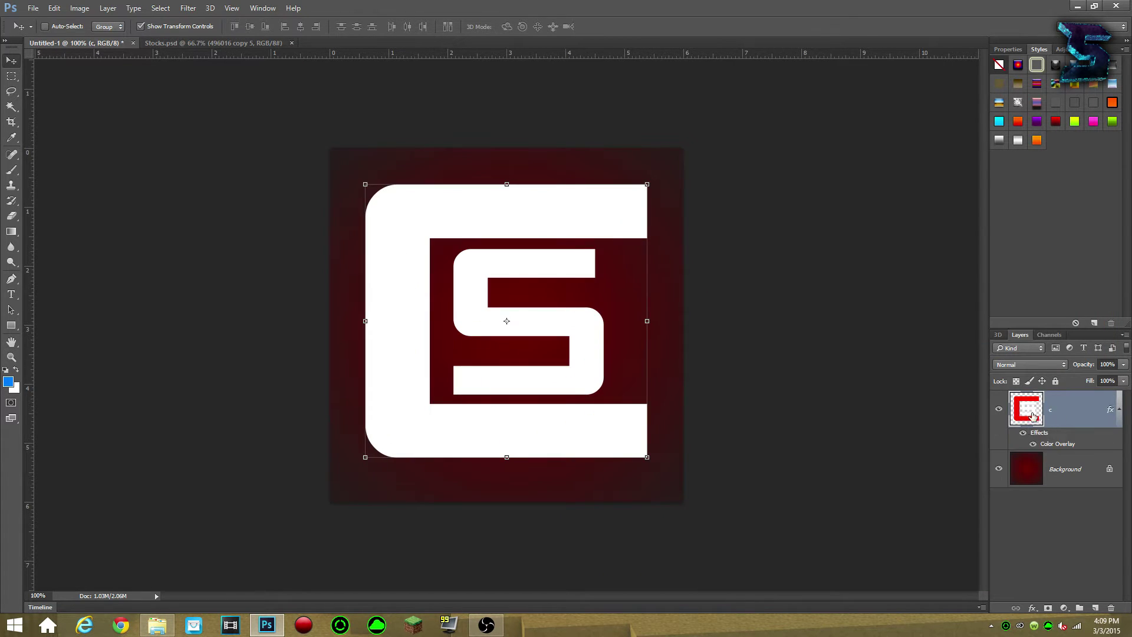
Step: Warp the white letters with a rounded, bulging left edge and a pointed upper-right tip, and centre them on the canvas
left_click(53, 7)
mouse_move(135, 246)
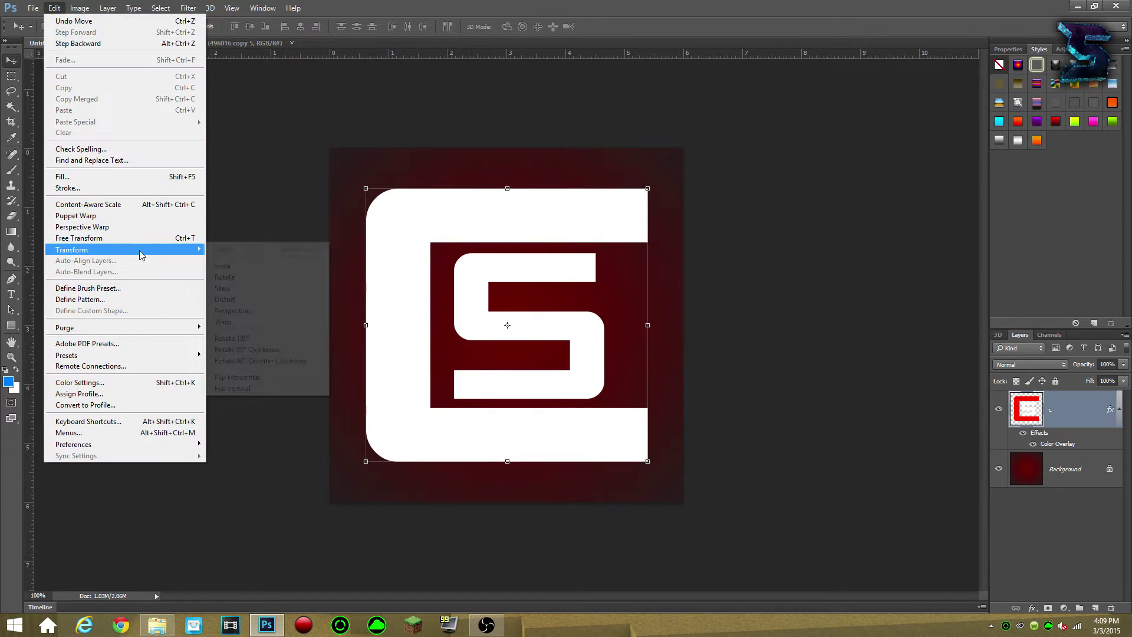
left_click(227, 322)
left_click_drag(416, 335, 309, 333)
left_click_drag(647, 187, 508, 170)
left_click_drag(590, 421, 520, 403)
left_click_drag(521, 336, 478, 304)
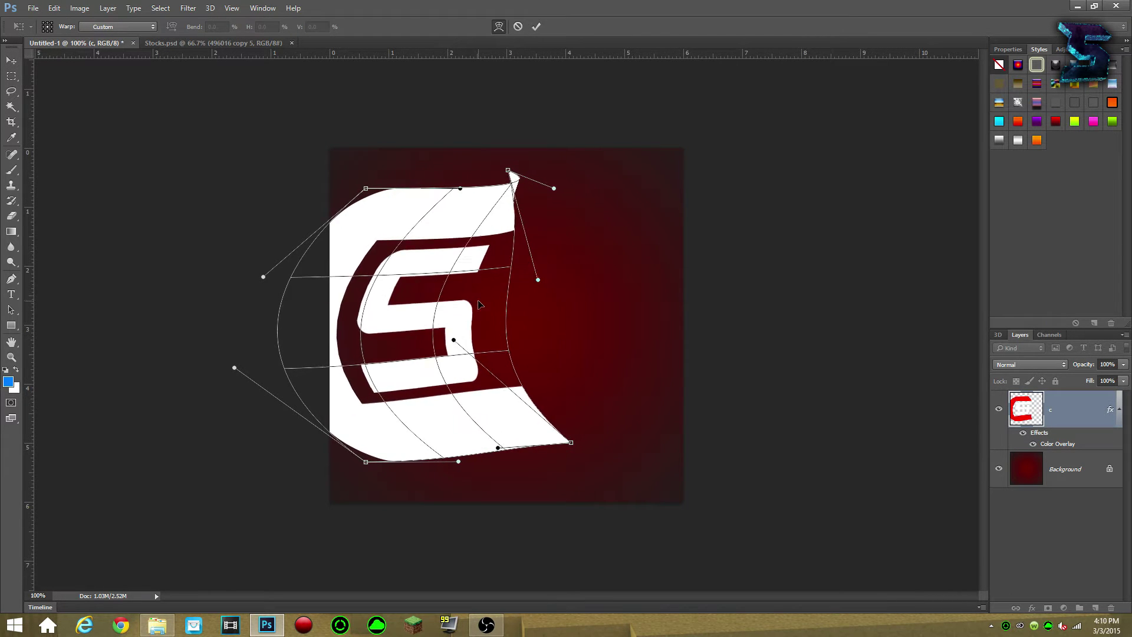
left_click_drag(507, 170, 619, 176)
left_click(11, 61)
left_click(514, 237)
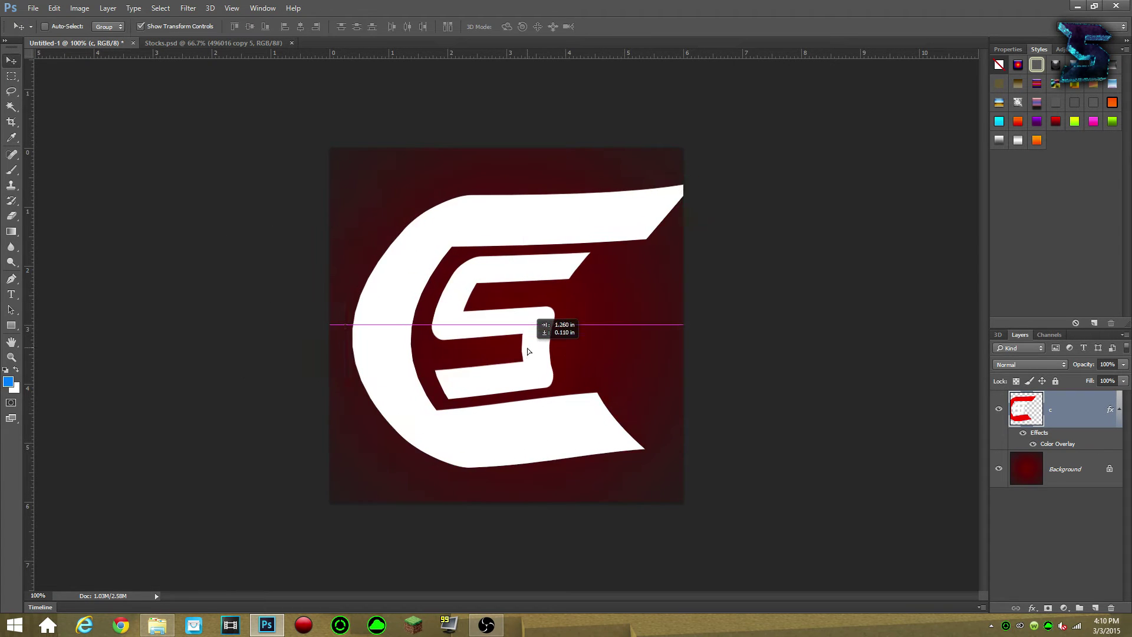
Step: Rasterize the layer style of the newly warped letters layer
left_click(1056, 472)
right_click(1079, 412)
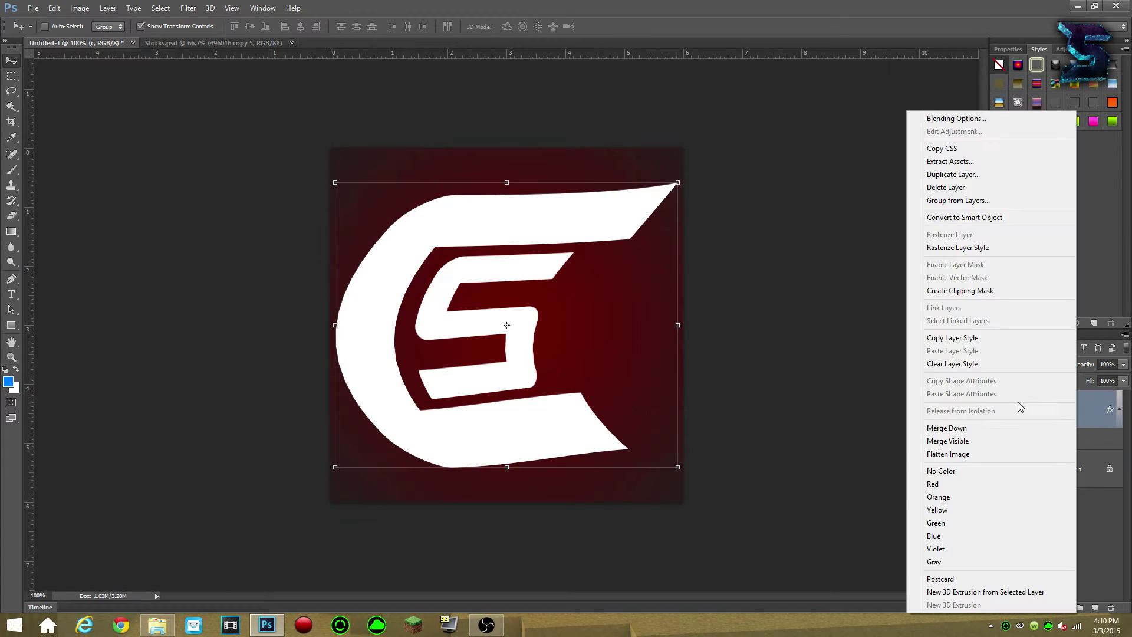
left_click(996, 248)
key("space")
Step: Add a dark grey Color Overlay to the letters layer in place of white
double_click(1085, 410)
left_click(743, 431)
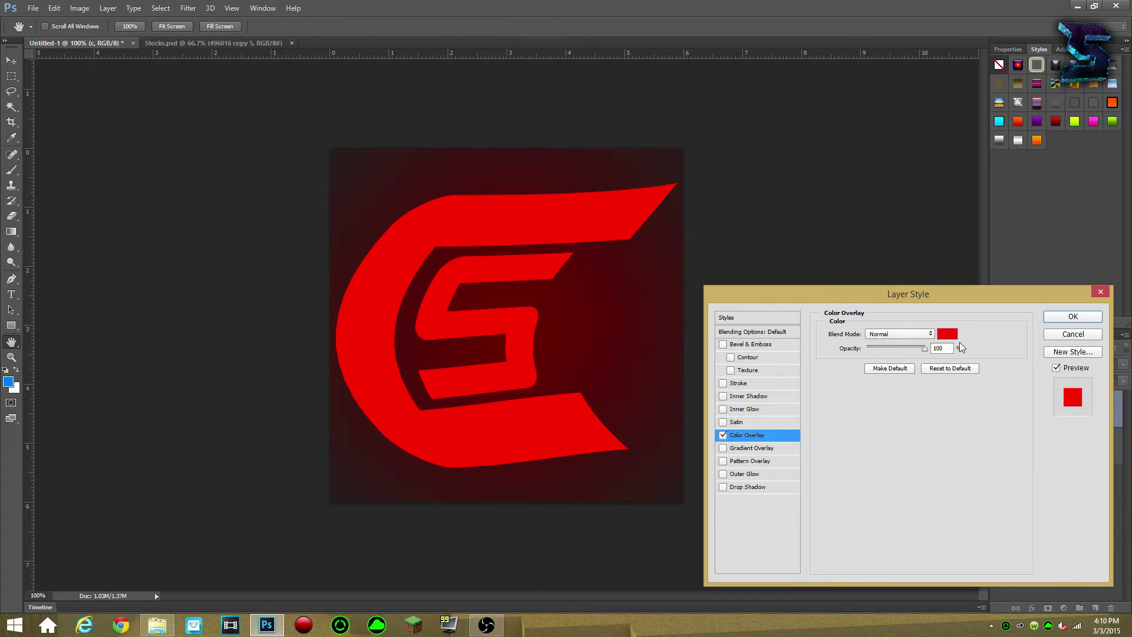
left_click(947, 333)
left_click(554, 519)
left_click(572, 534)
left_click(824, 385)
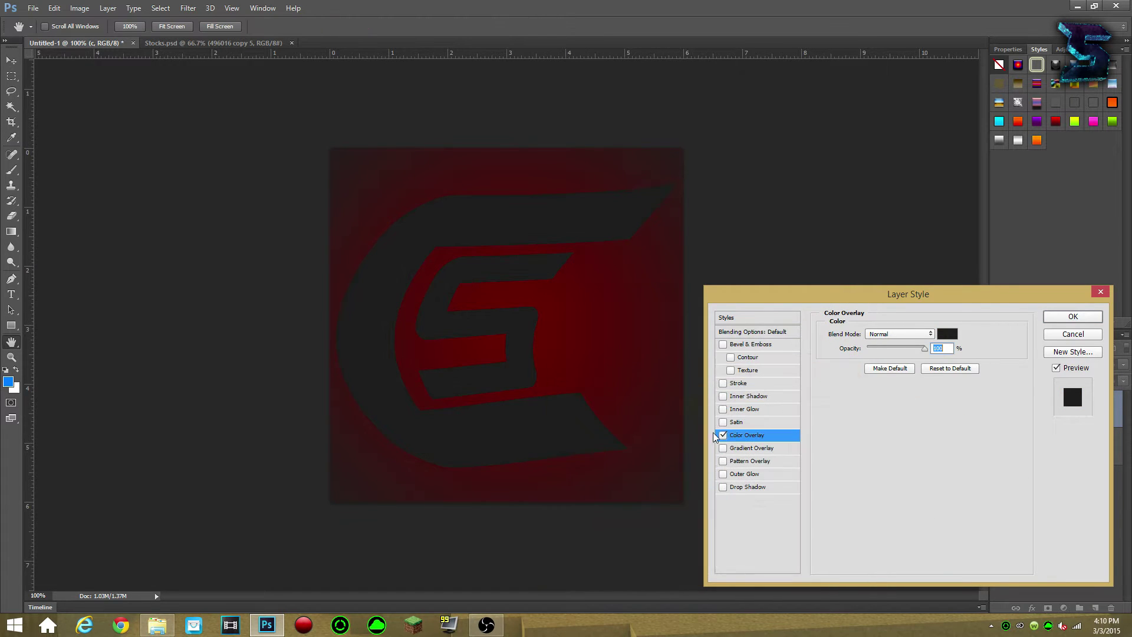
Step: Add a 3 px outside Stroke in dark red and a Drop Shadow to the letters
left_click(739, 383)
left_click(723, 487)
left_click(852, 415)
left_click(701, 436)
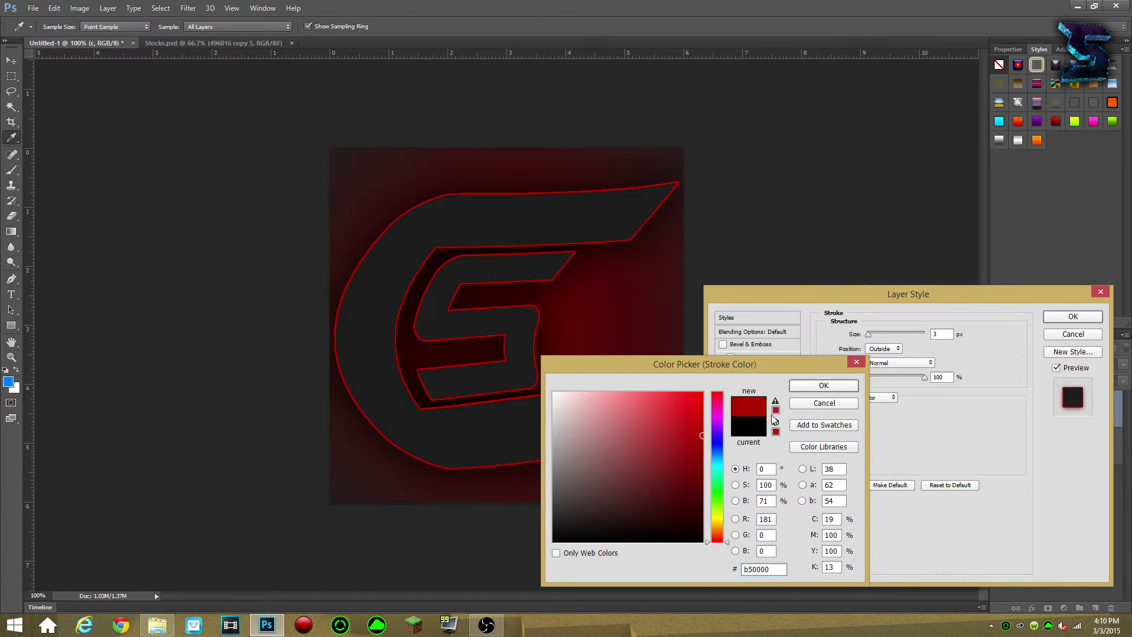
key("Return")
key("Return")
Step: Scale the letters down to about 92% and centre them horizontally on the canvas
key("v")
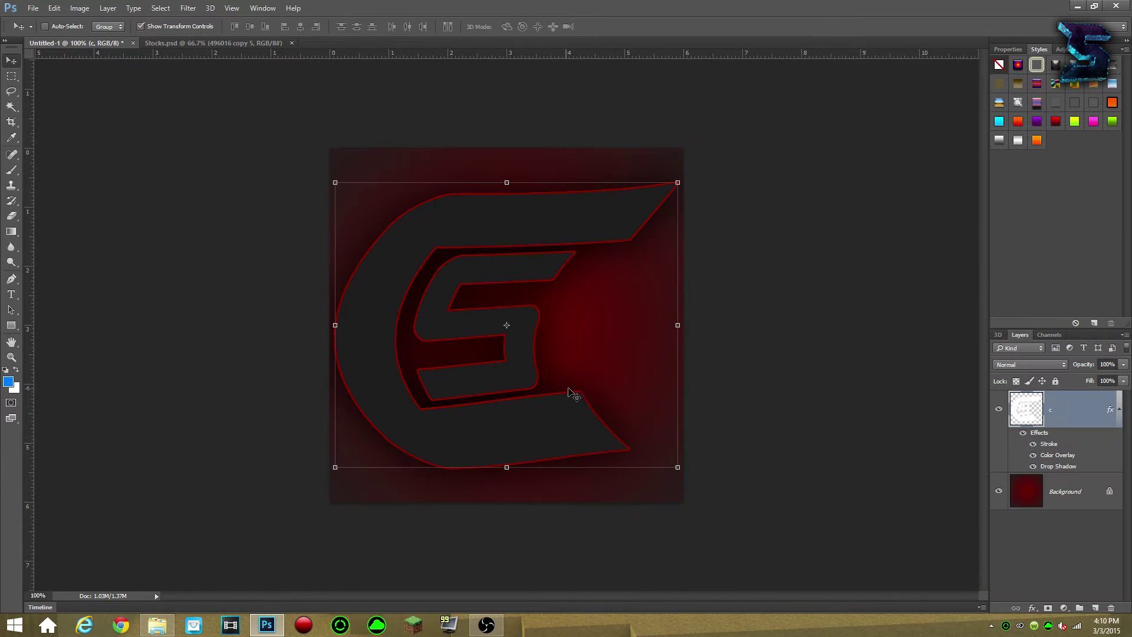
left_click_drag(679, 186, 634, 260)
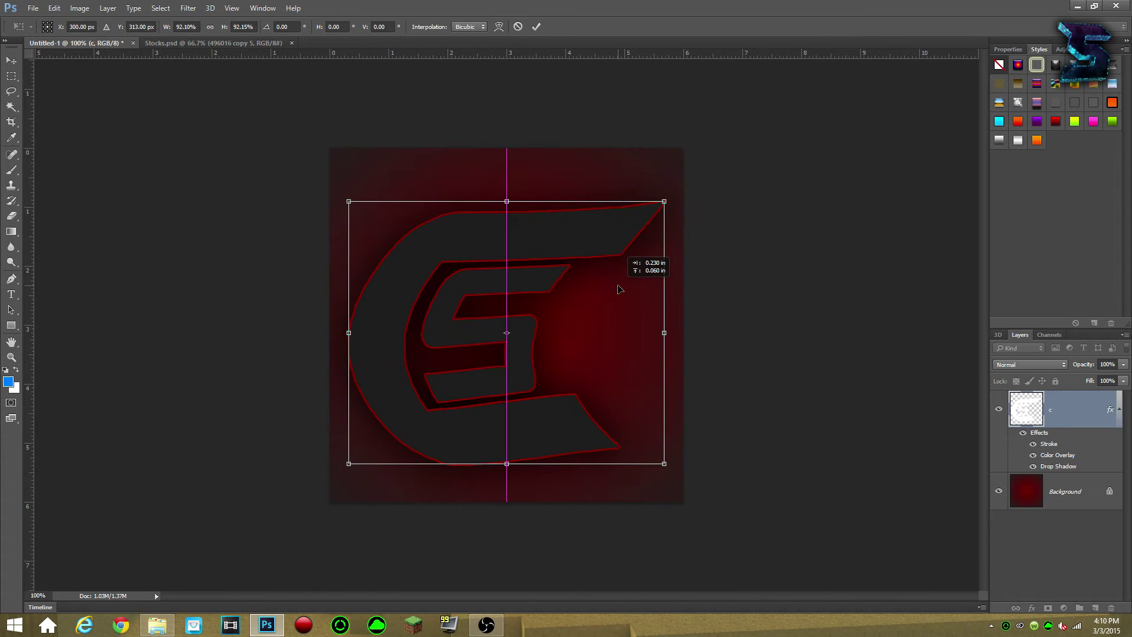
key("Return")
Step: Remove the Drop Shadow from the letters and rasterize their layer style
double_click(1052, 445)
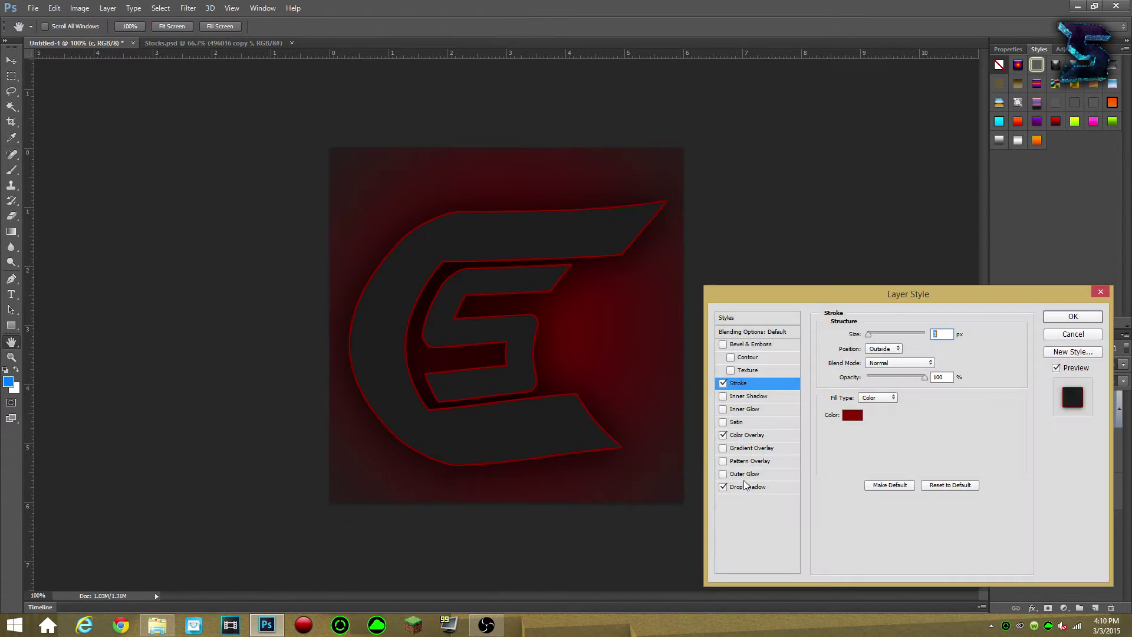
left_click(725, 485)
left_click(1066, 316)
right_click(1087, 411)
left_click(991, 250)
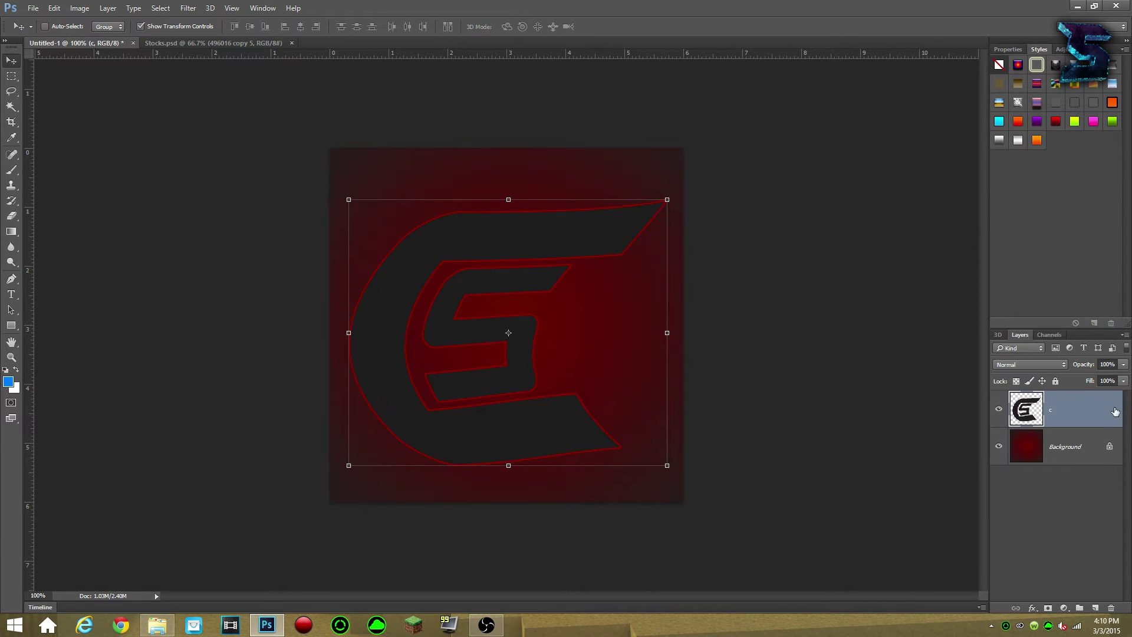
Step: Add a 4 px outside Stroke in dark grey #1d1d1d and a Drop Shadow to the rasterized letters
double_click(1110, 409)
left_click(734, 383)
left_click(851, 414)
left_click(554, 516)
left_click_drag(553, 515, 553, 525)
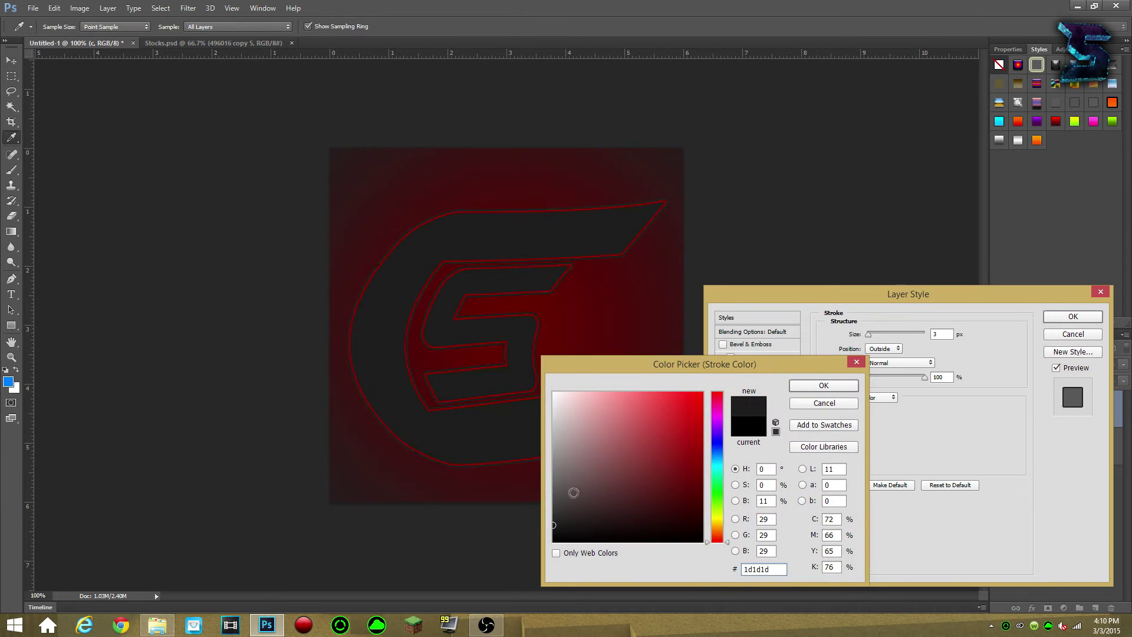
left_click(824, 386)
type("6")
left_click(723, 487)
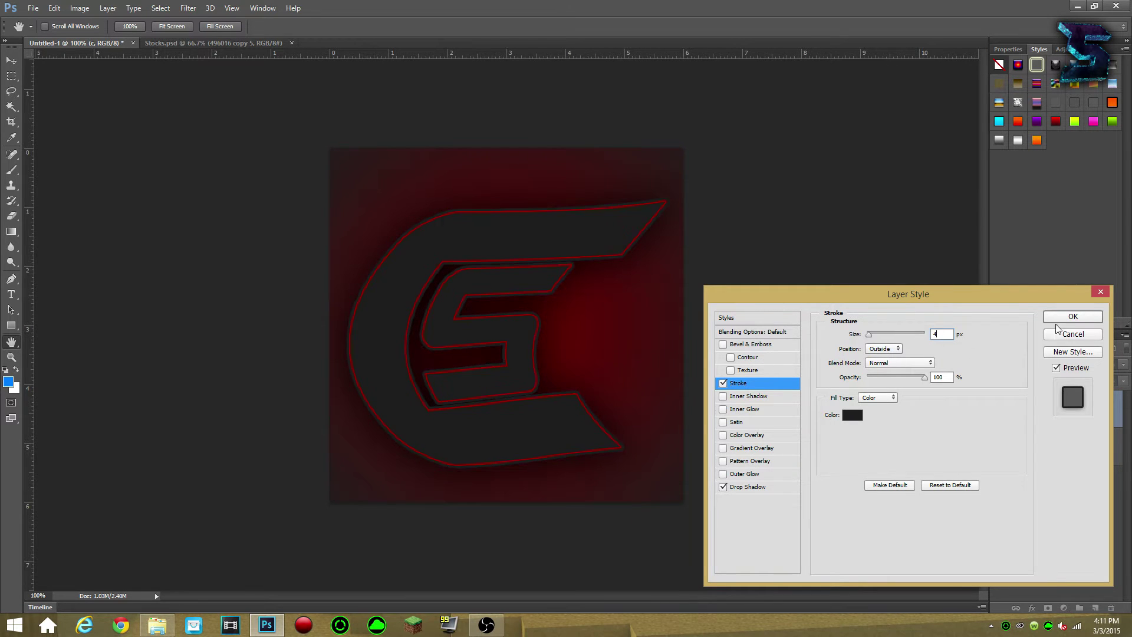
left_click(1062, 318)
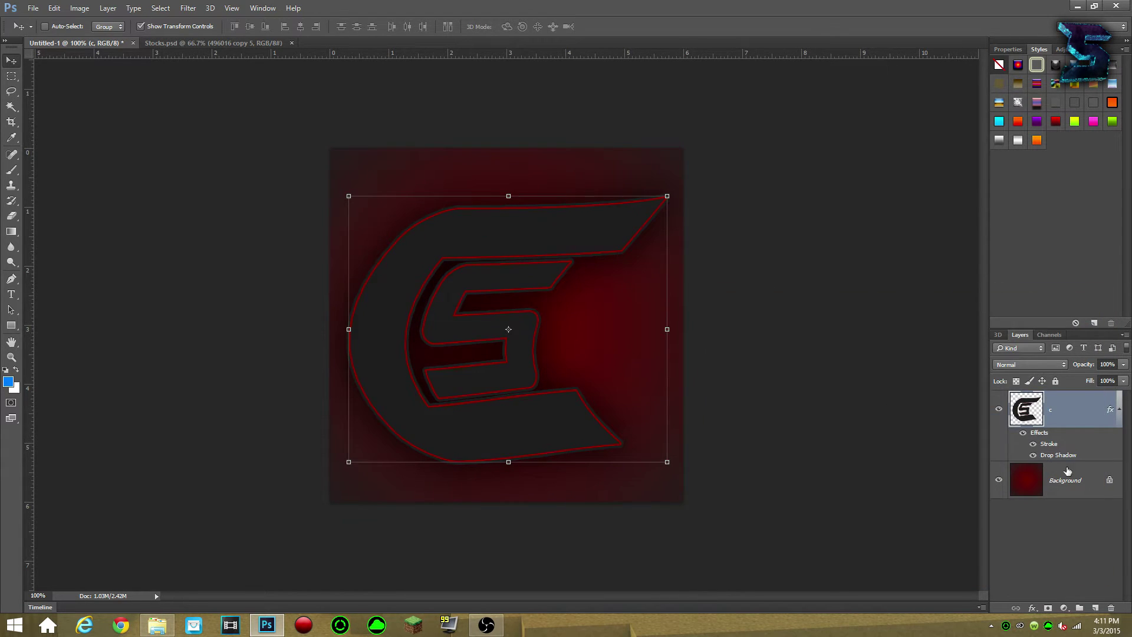
Step: Bring the red light-ray texture 496016 copy 6 from Stocks.psd over the logo and clip it to the letters layer
left_click(259, 48)
scroll(1127, 546, "down", 5)
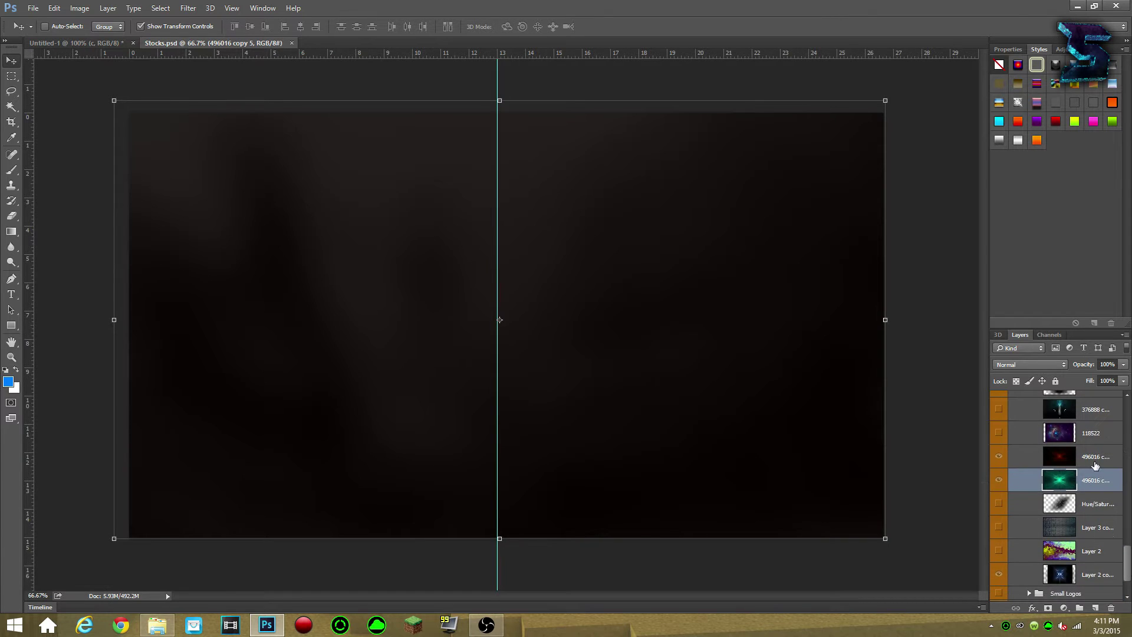
left_click_drag(1127, 546, 1127, 542)
left_click(1096, 510)
mouse_move(563, 331)
left_mouse_down()
mouse_move(112, 44)
mouse_move(550, 370)
mouse_move(549, 322)
left_mouse_up()
right_click(1104, 415)
left_click(989, 290)
right_click(1078, 446)
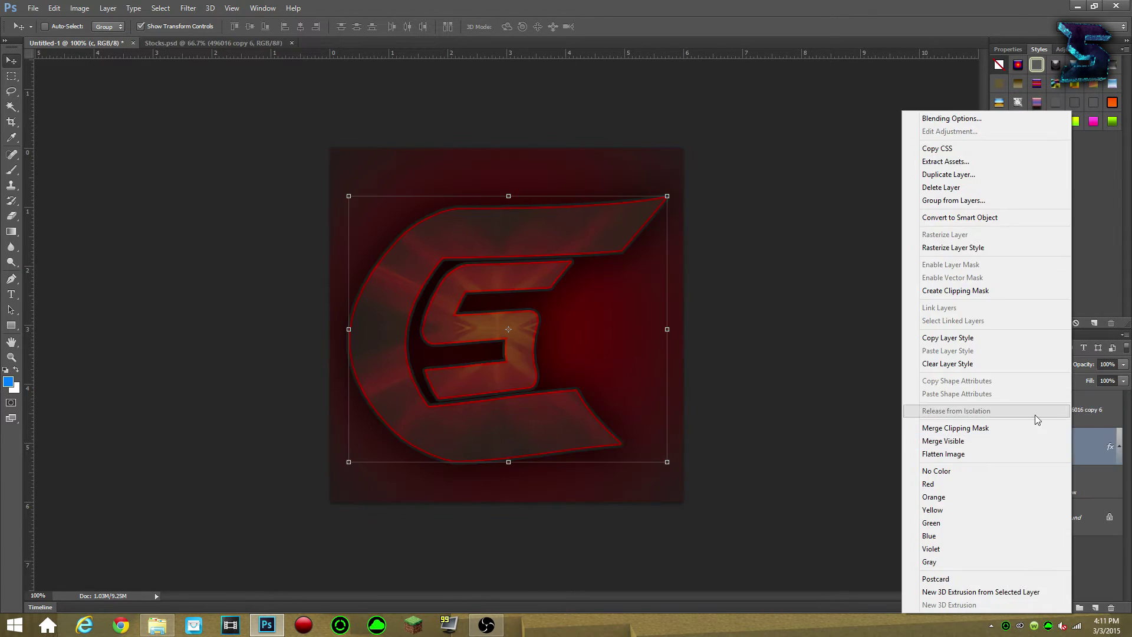
left_click(1118, 413)
left_click(892, 335)
left_click(928, 379)
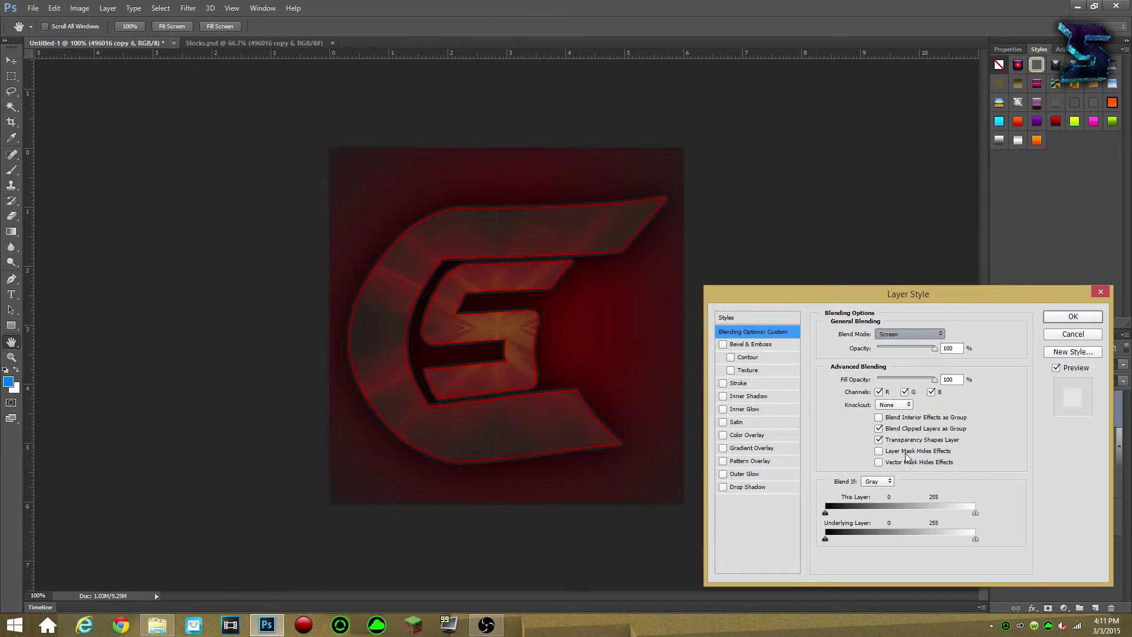
left_click(1092, 334)
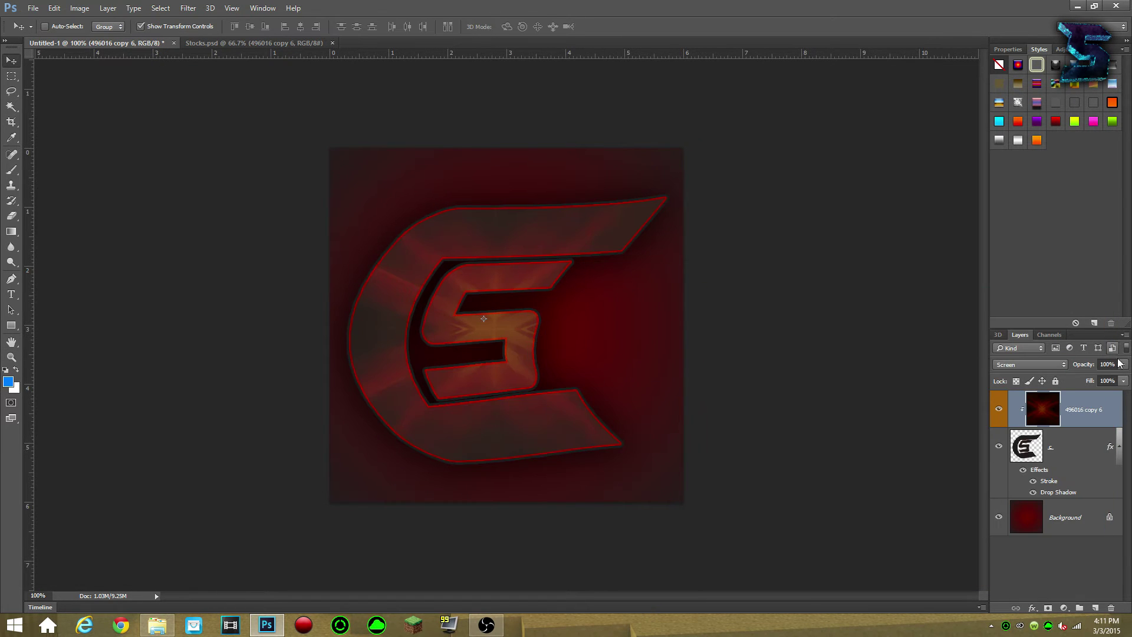
Step: Lower the opacity of the clipped red light-ray texture to 40%
left_click_drag(1092, 379, 1086, 379)
Step: Try a duplicate of the red light-ray texture beneath the letters at 25% opacity, and delete it
left_click(1085, 508)
key("ctrl+j")
left_click_drag(1071, 418, 1078, 533)
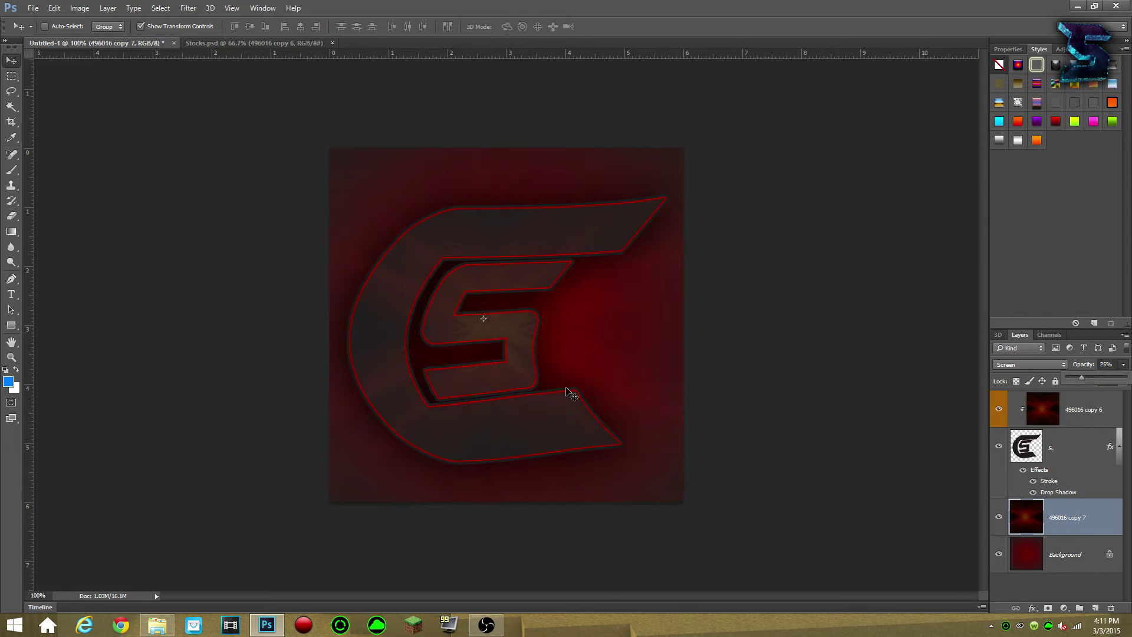
key("Delete")
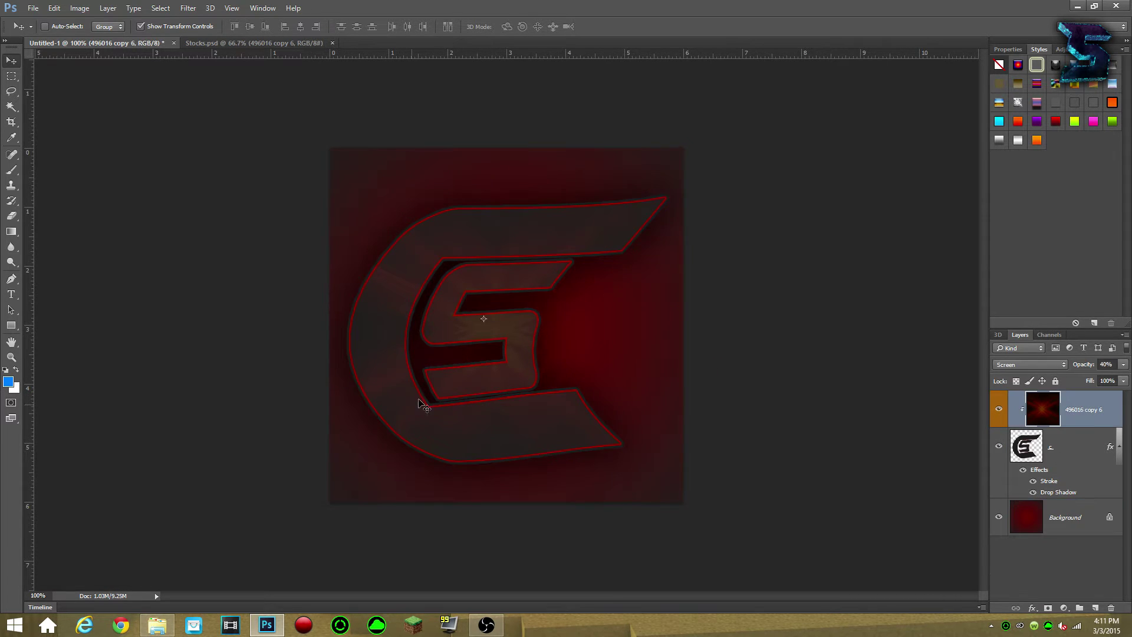
Step: Bring the black and white swirl pattern 189659 from Stocks.psd into the logo, directly above the Background layer
left_click(1055, 520)
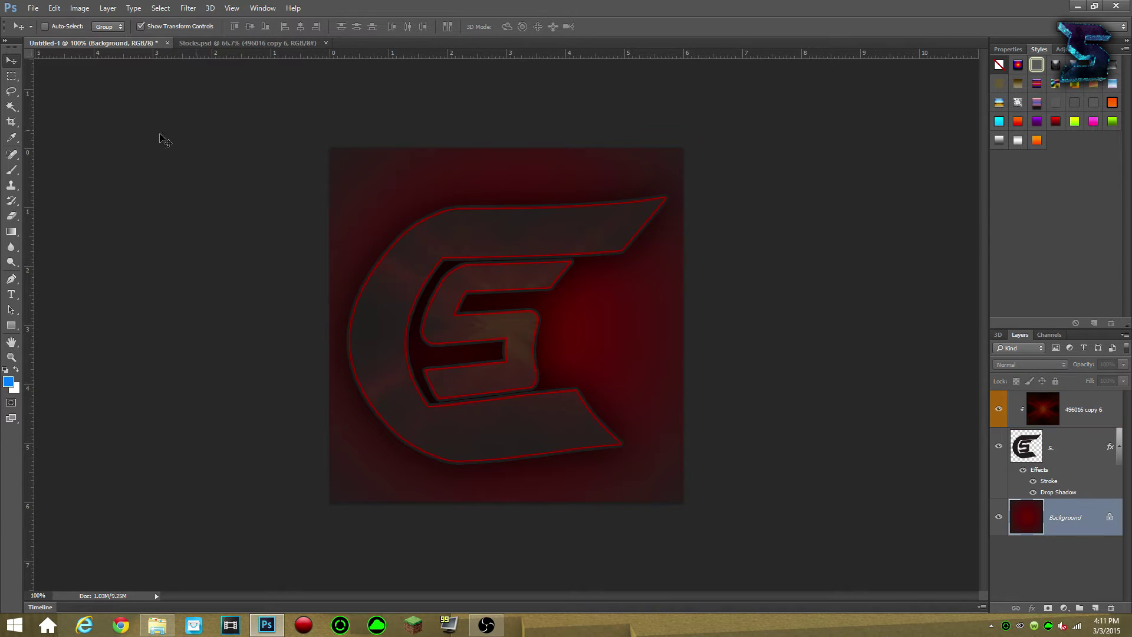
left_click(236, 44)
scroll(1091, 542, "up", 2)
left_click(1090, 548)
left_click_drag(560, 383, 349, 349)
Step: Blend the swirl pattern layer in Overlay mode at about 20% opacity
double_click(1115, 524)
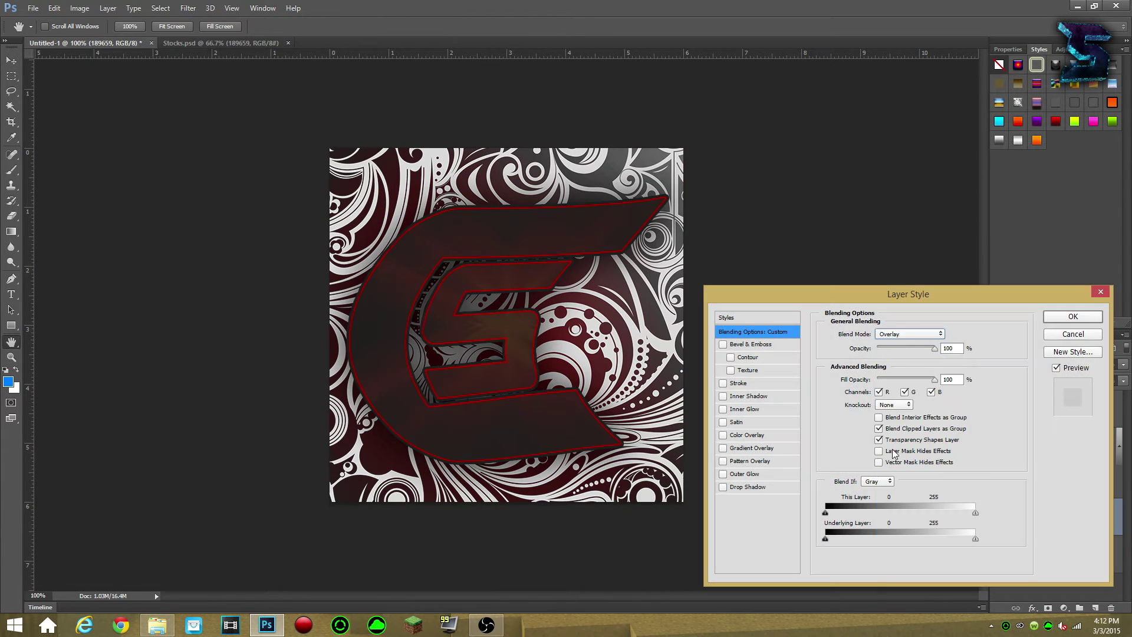
left_click_drag(935, 348, 890, 351)
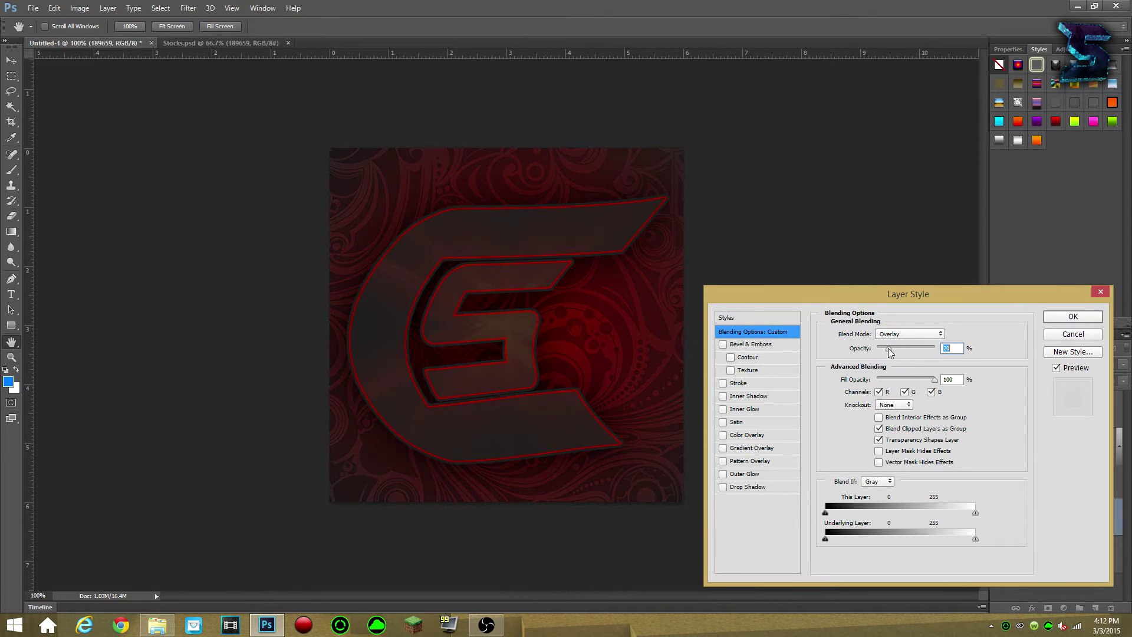
left_click(1073, 318)
Step: Add a new empty layer on top and bring the diagonal light-streak Texture layer from Stocks.psd over the logo
key("ctrl+shift+n")
key("Return")
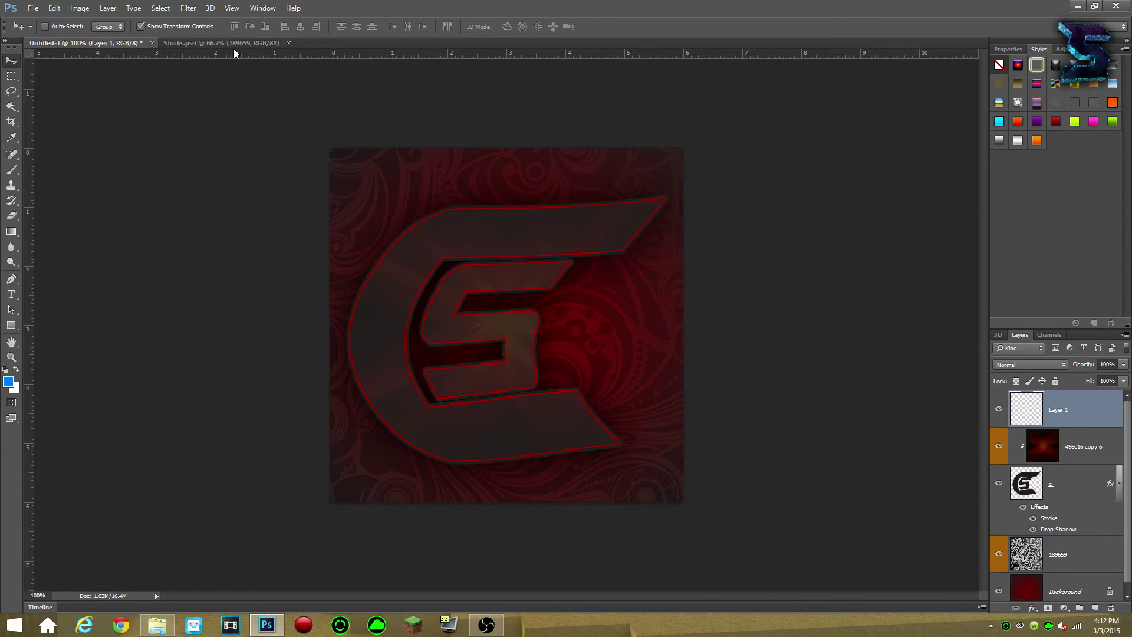
left_click(221, 43)
left_click(1113, 484)
scroll(1091, 472, "up", 8)
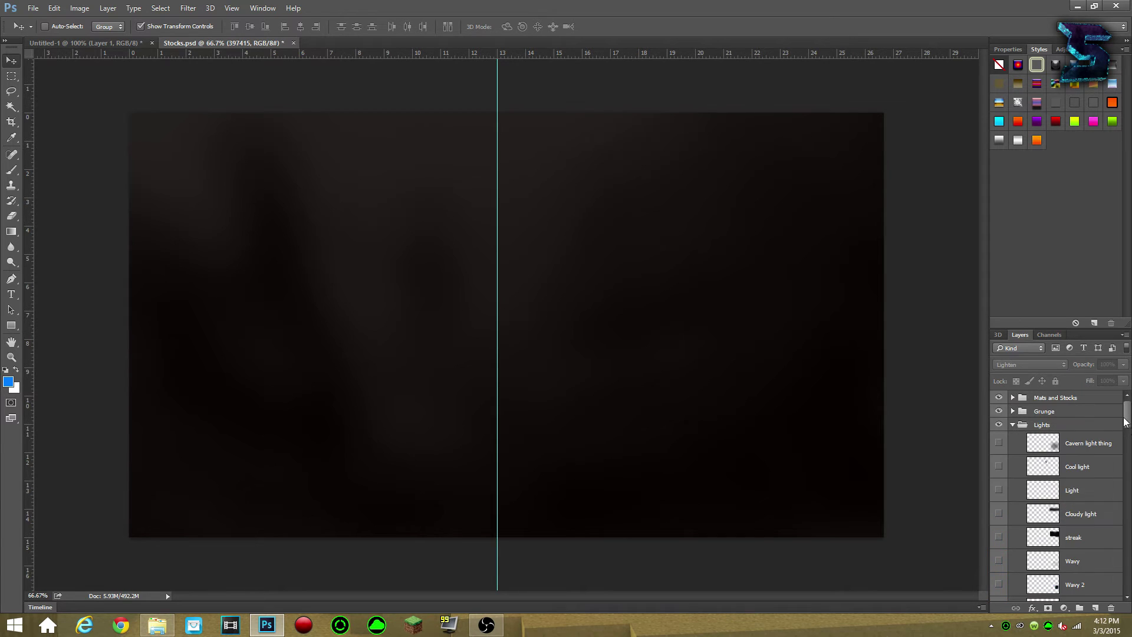
left_click_drag(125, 48, 269, 269)
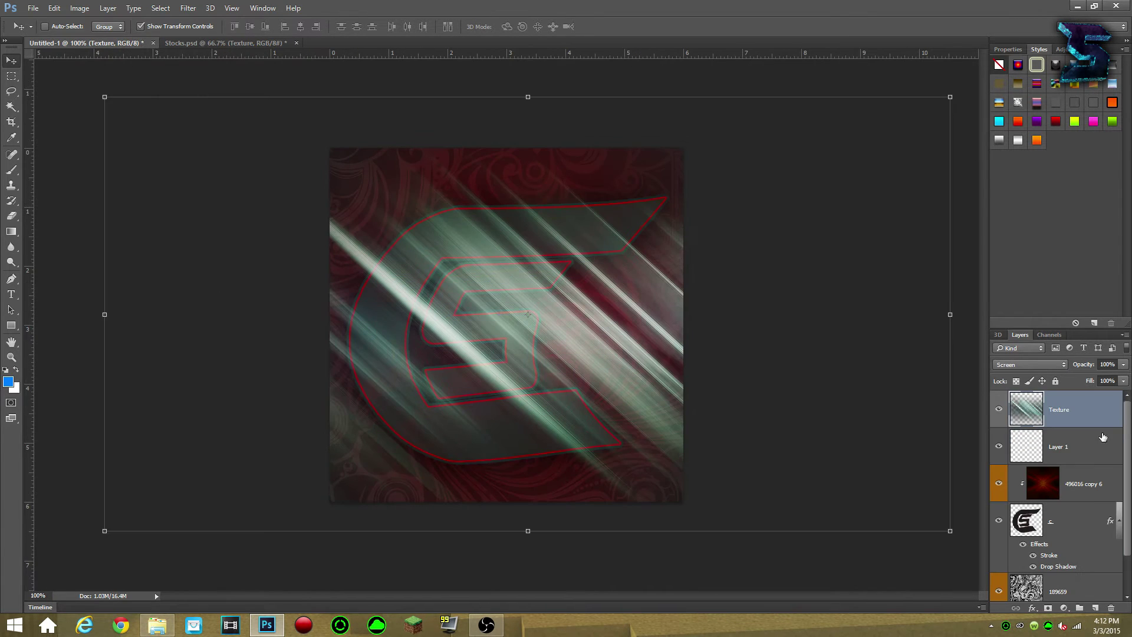
Step: Set the light-streak Texture layer's blend mode to Overlay
double_click(1115, 411)
left_click(908, 334)
left_click(893, 450)
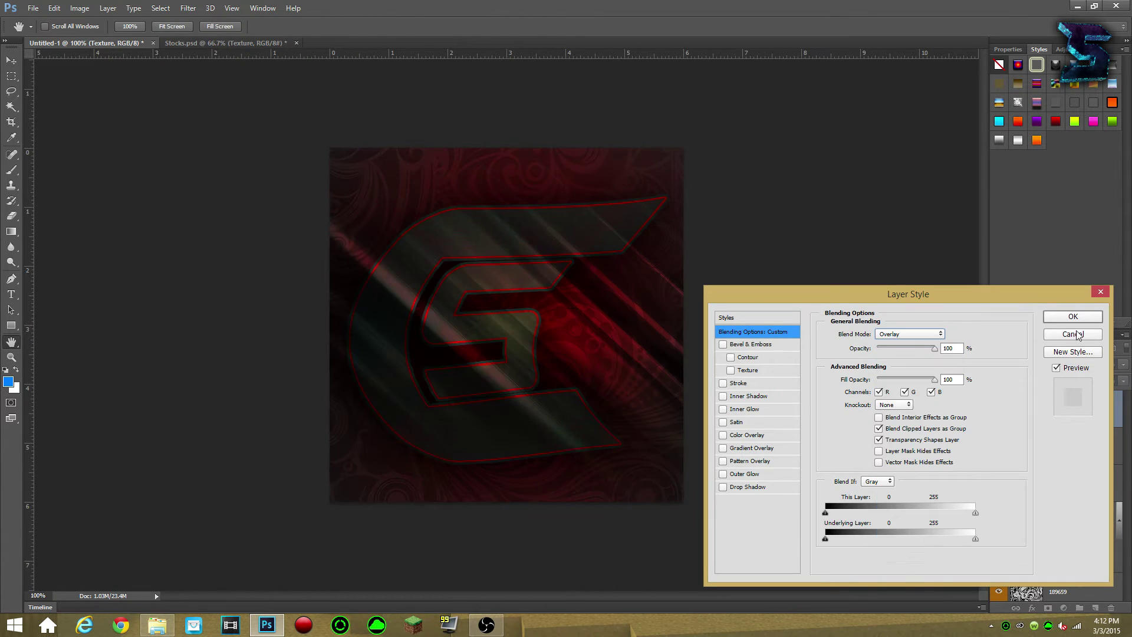
left_click(1073, 316)
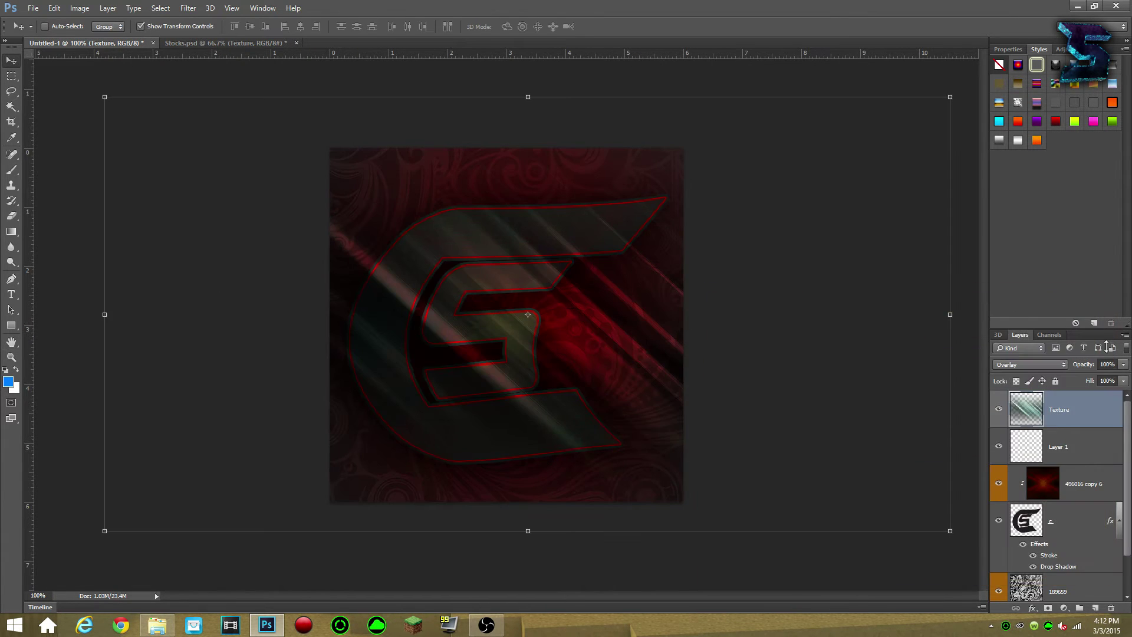
Step: Stamp the 1775 px grunge brush in blue at the canvas centre on Layer 1, and move that layer beneath the swirl pattern
left_click(1089, 455)
left_click(13, 171)
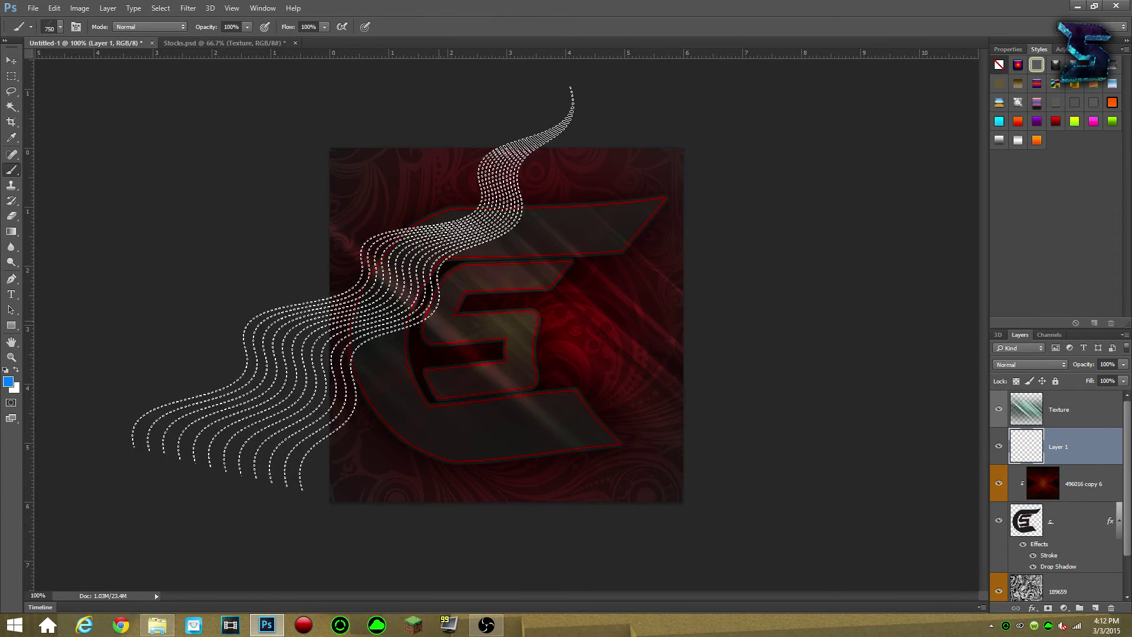
left_click(60, 26)
left_click_drag(294, 155, 296, 180)
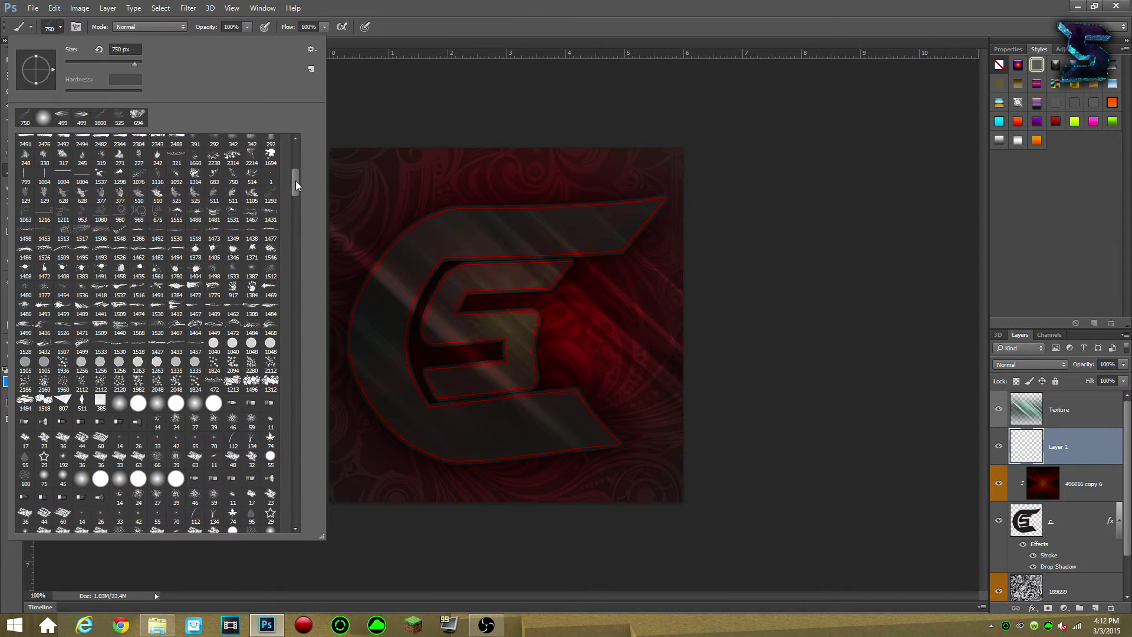
left_click(214, 282)
left_click(508, 323)
mouse_move(1082, 449)
left_mouse_down()
mouse_move(1066, 630)
mouse_move(1115, 565)
left_mouse_up()
Step: Add a dark red #560000 Color Overlay to the grunge brush layer
double_click(1074, 531)
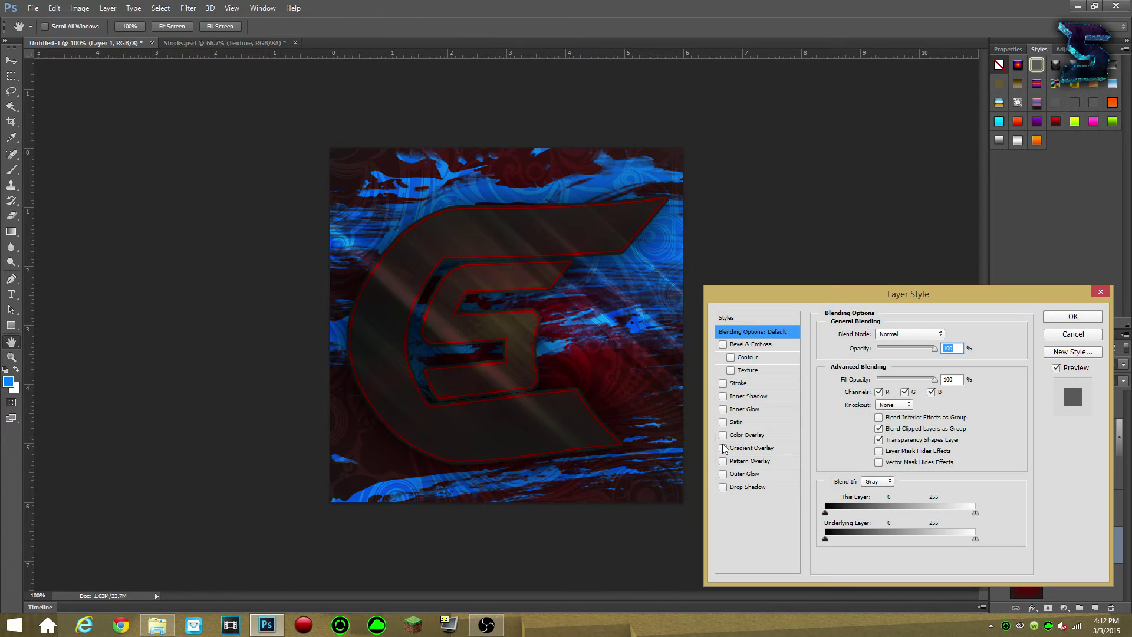
left_click(744, 435)
left_click(947, 334)
left_click(702, 492)
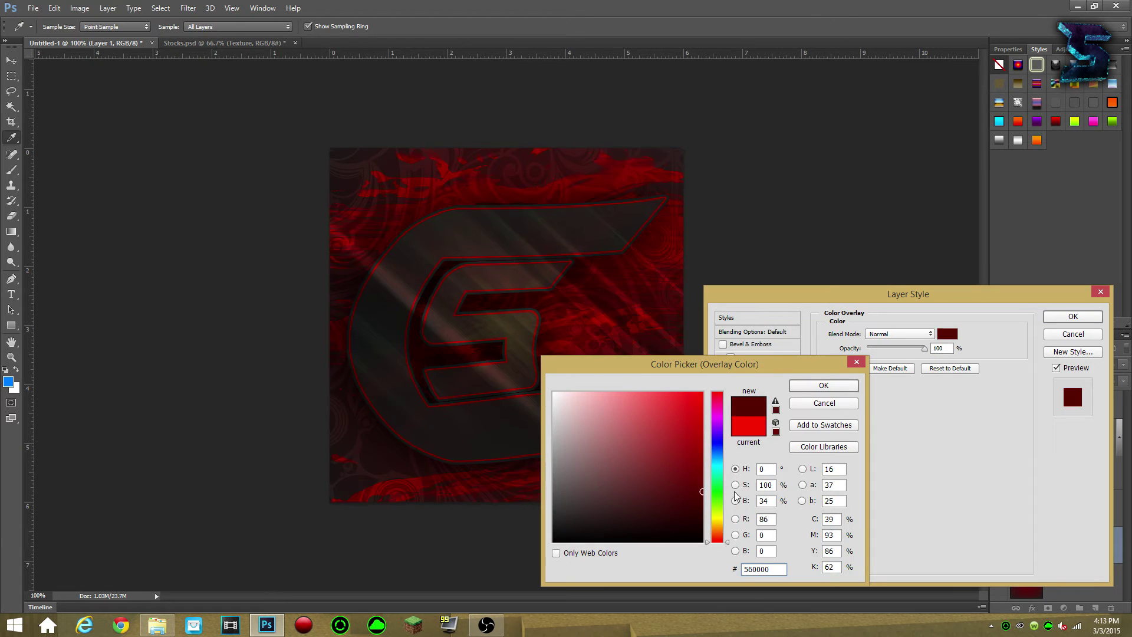
left_click(849, 384)
Step: Add a 1 px outside Stroke in near-black to the grunge brush layer
left_click(724, 384)
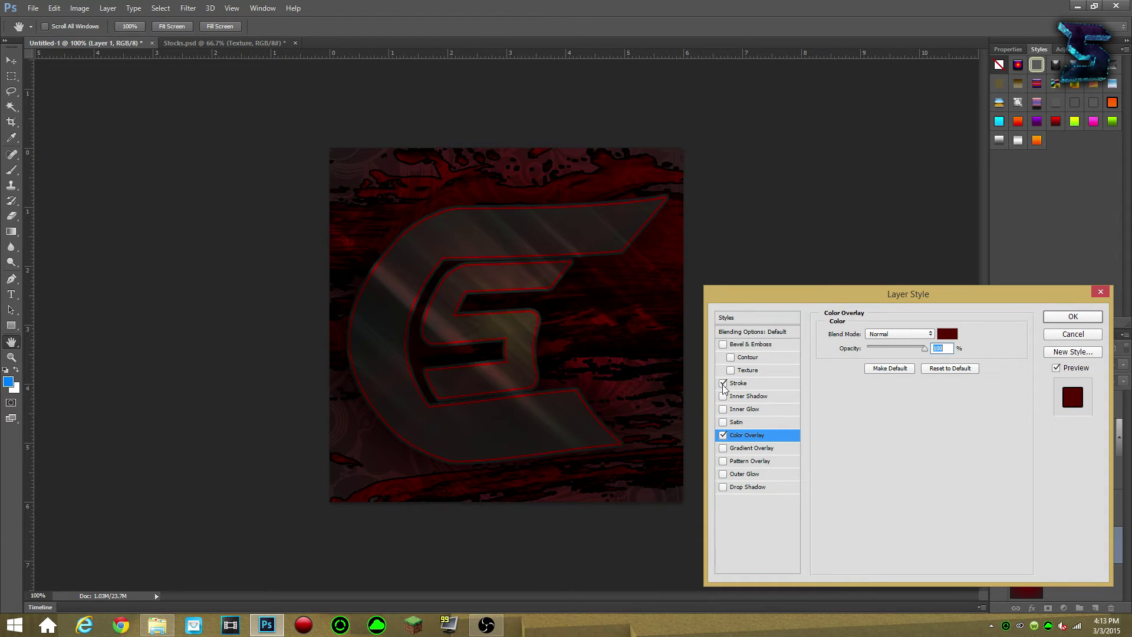
type("1")
left_click(852, 415)
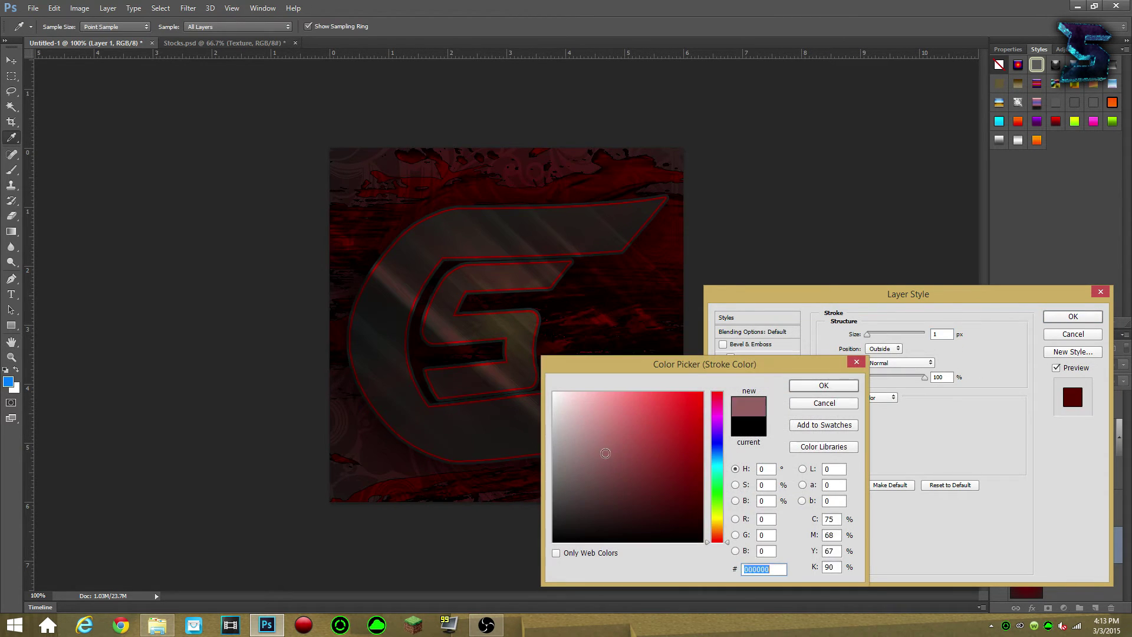
mouse_move(554, 521)
left_mouse_down()
mouse_move(574, 480)
mouse_move(559, 537)
left_mouse_up()
left_click(849, 386)
left_click(1073, 316)
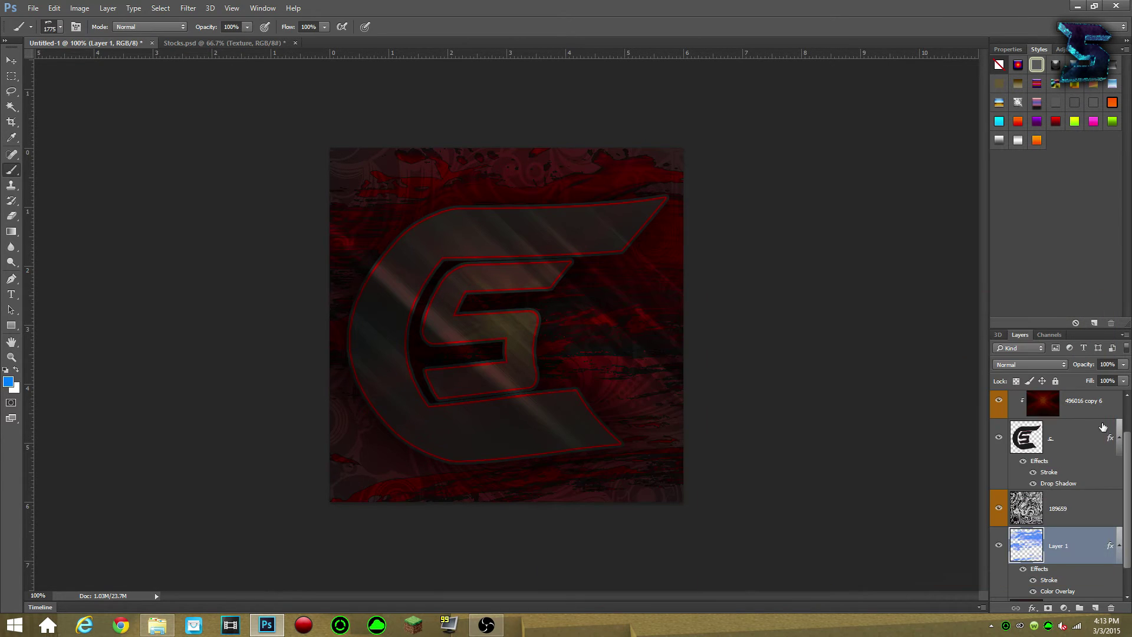
scroll(1120, 395, "up", 1)
left_click(198, 42)
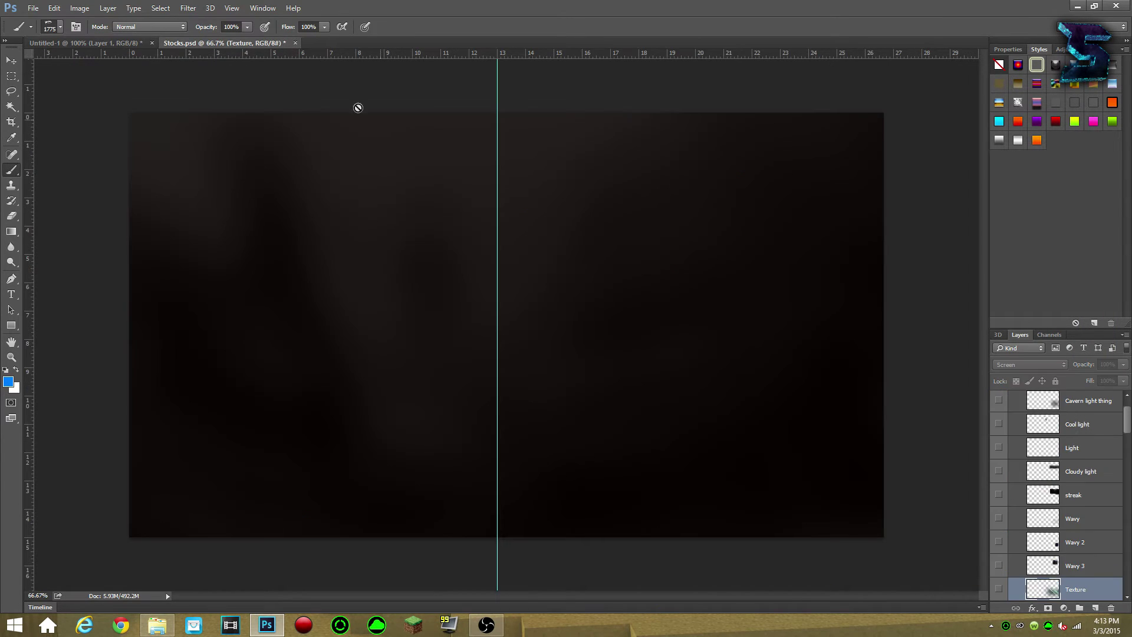
left_click(83, 42)
Step: Try a clipping mask on the letters layer and undo it
right_click(1086, 452)
left_click(1013, 291)
key("ctrl+z")
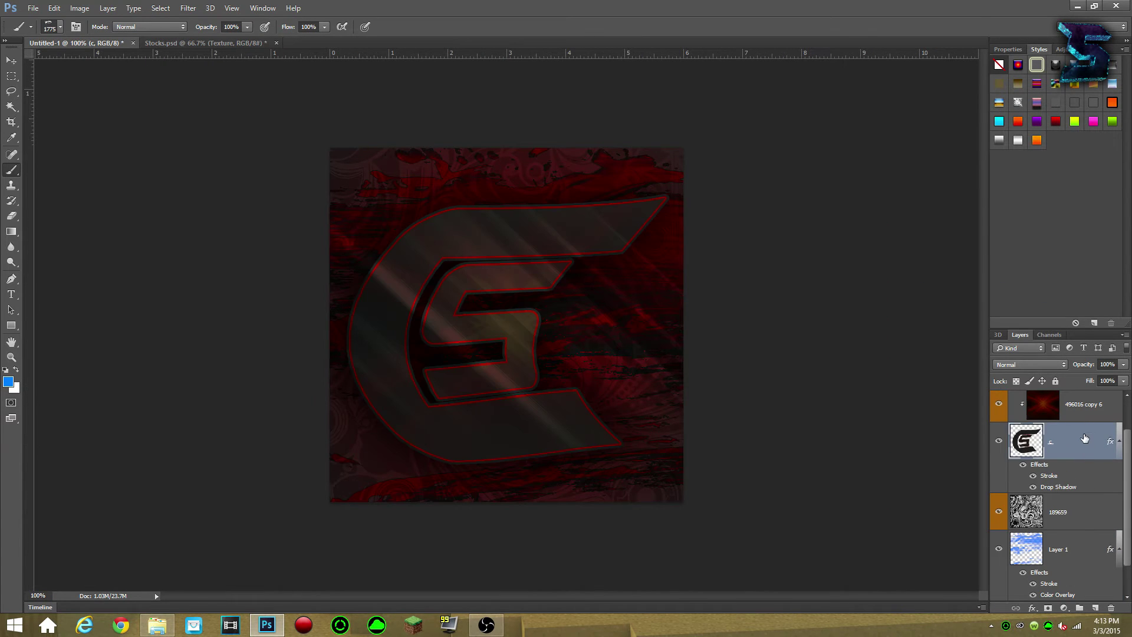
Step: Try rasterizing the letters' layer style and adding another Stroke, and undo the rasterization
right_click(1081, 440)
left_click(985, 248)
double_click(1104, 436)
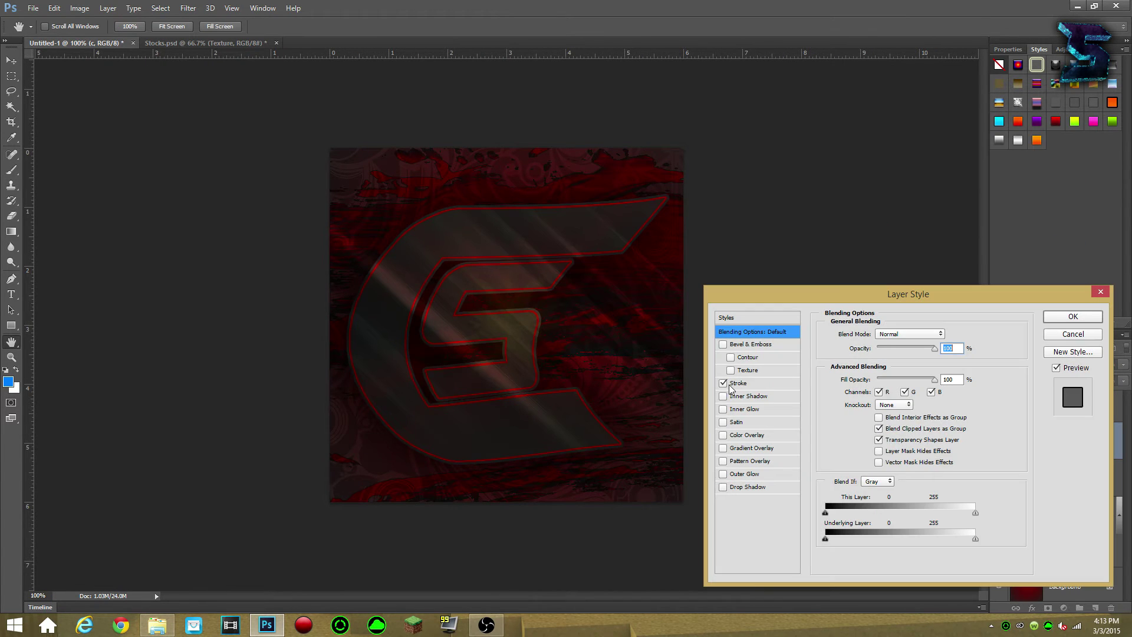
left_click(734, 385)
left_click(1066, 333)
key("ctrl+z")
Step: Rasterize the letters layer's style
left_click(1033, 487)
right_click(1072, 443)
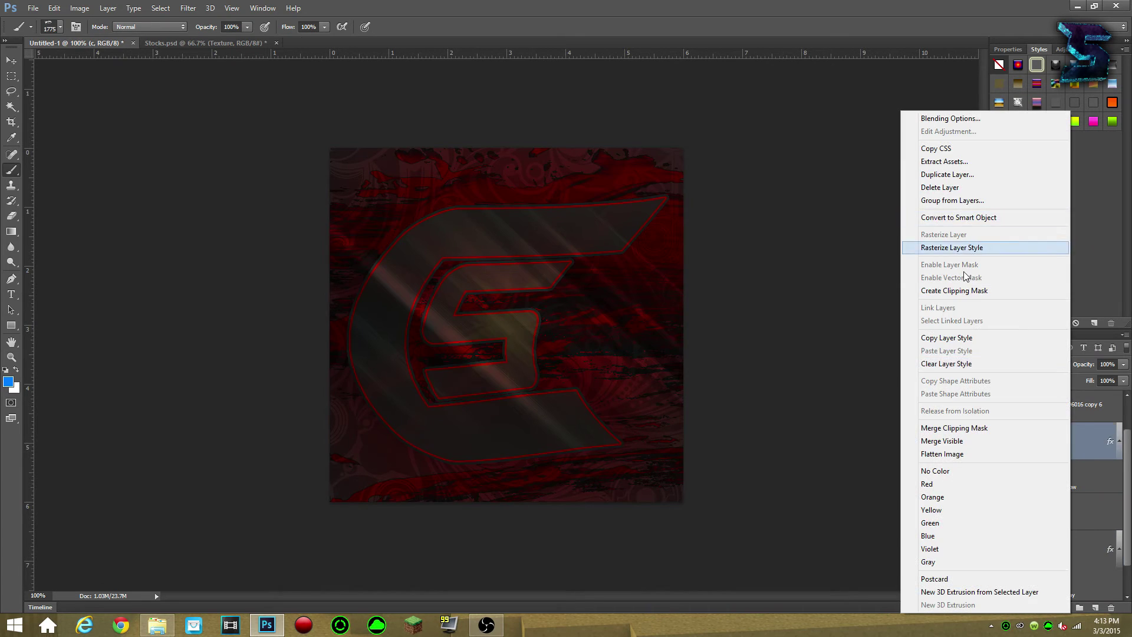
left_click(965, 248)
Step: Add a 1 px outside Stroke in dark grey to the rasterized letters layer
double_click(1110, 447)
left_click(729, 384)
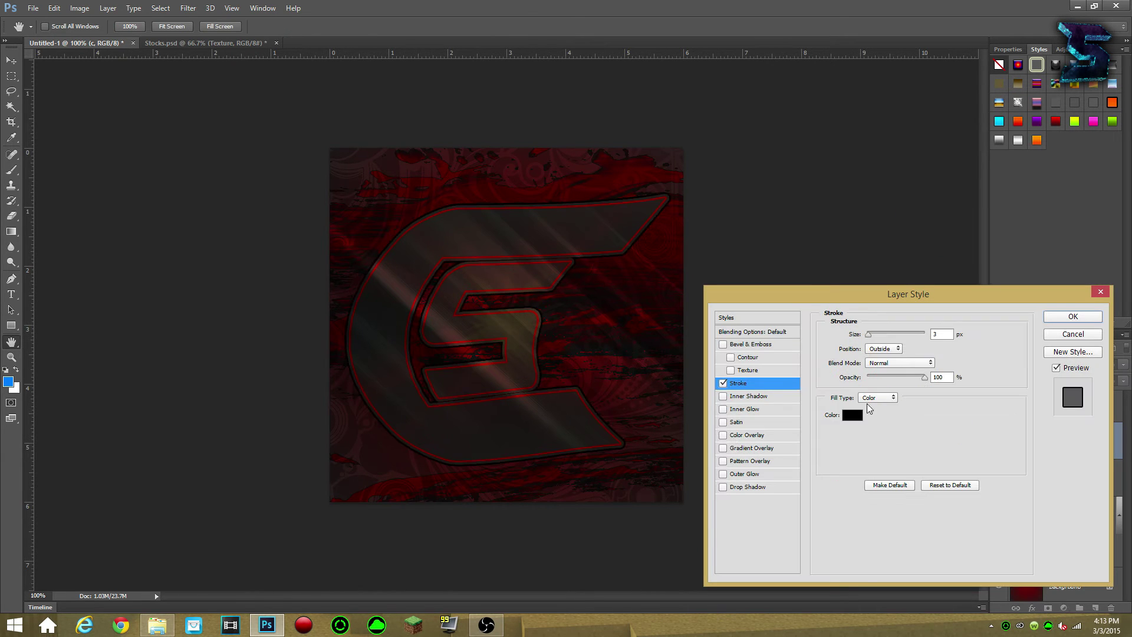
left_click(853, 415)
left_click(555, 393)
left_click(824, 386)
left_click_drag(945, 334, 906, 335)
type("1")
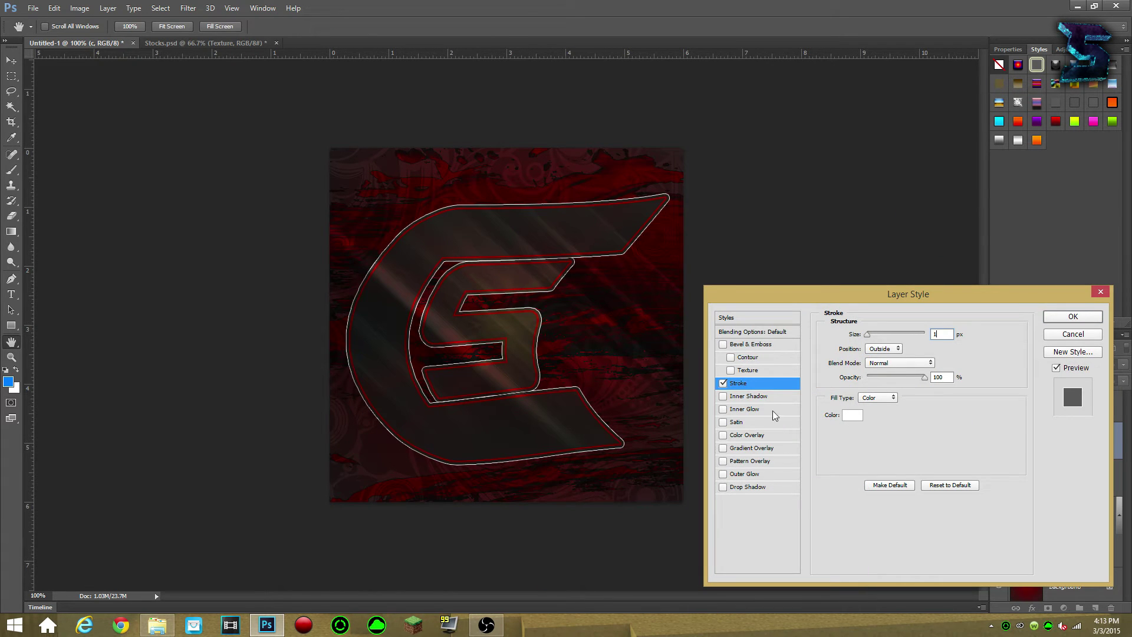
left_click(853, 415)
mouse_move(559, 496)
left_mouse_down()
mouse_move(543, 496)
mouse_move(552, 481)
left_mouse_up()
key("Return")
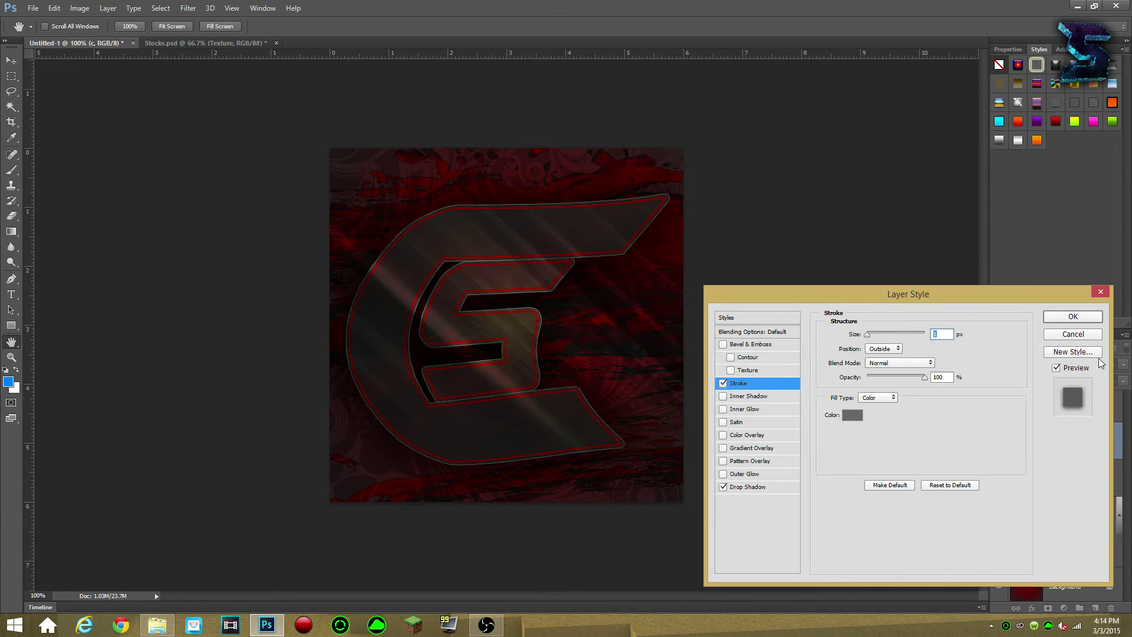
Step: Add a Drop Shadow to the letters layer and hide its Stroke effect
left_click(1062, 317)
double_click(1034, 476)
left_click(1033, 476)
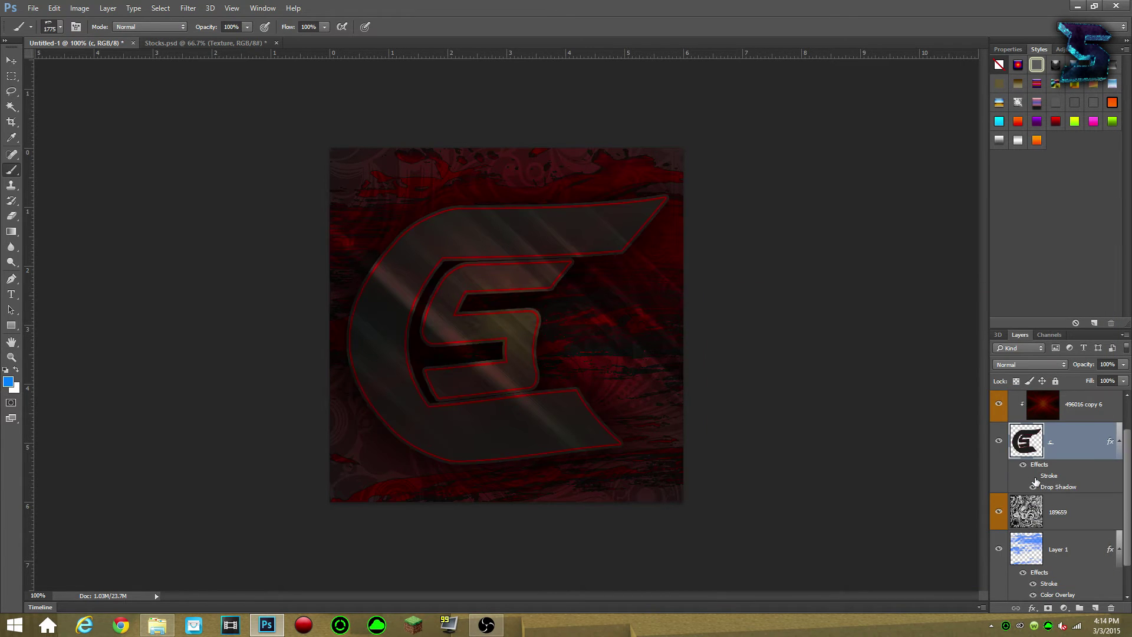
Step: Switch to the Stocks.psd document and find the background stocks group among its layers
left_click(1070, 411)
left_click_drag(1129, 451, 1106, 446)
left_click(1056, 448)
left_click(260, 43)
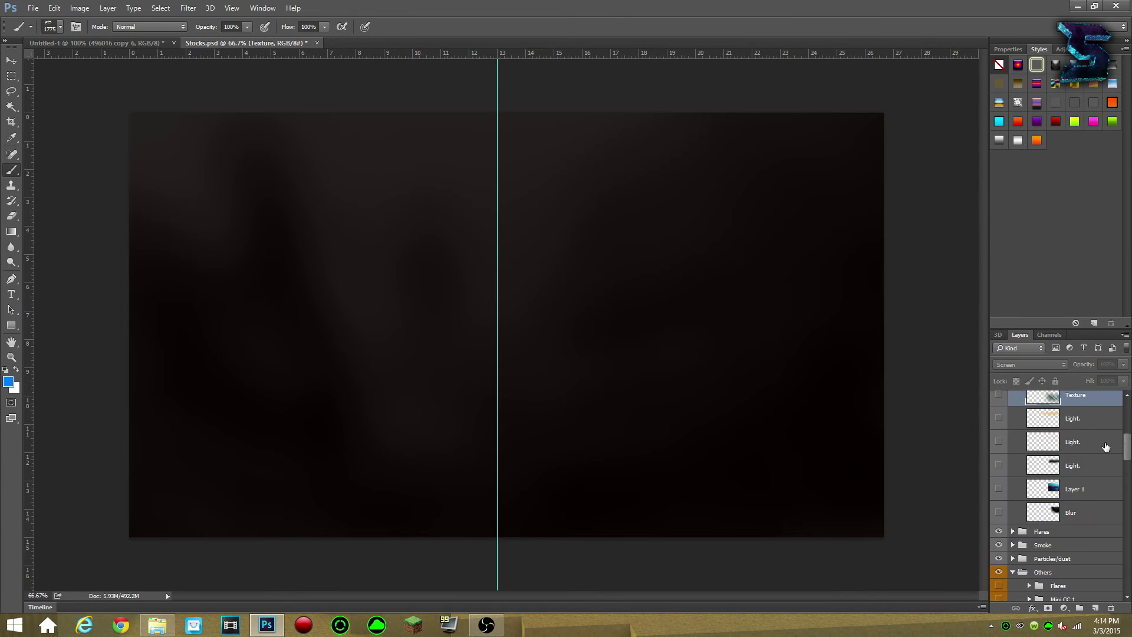
key("v")
scroll(1058, 496, "down", 3)
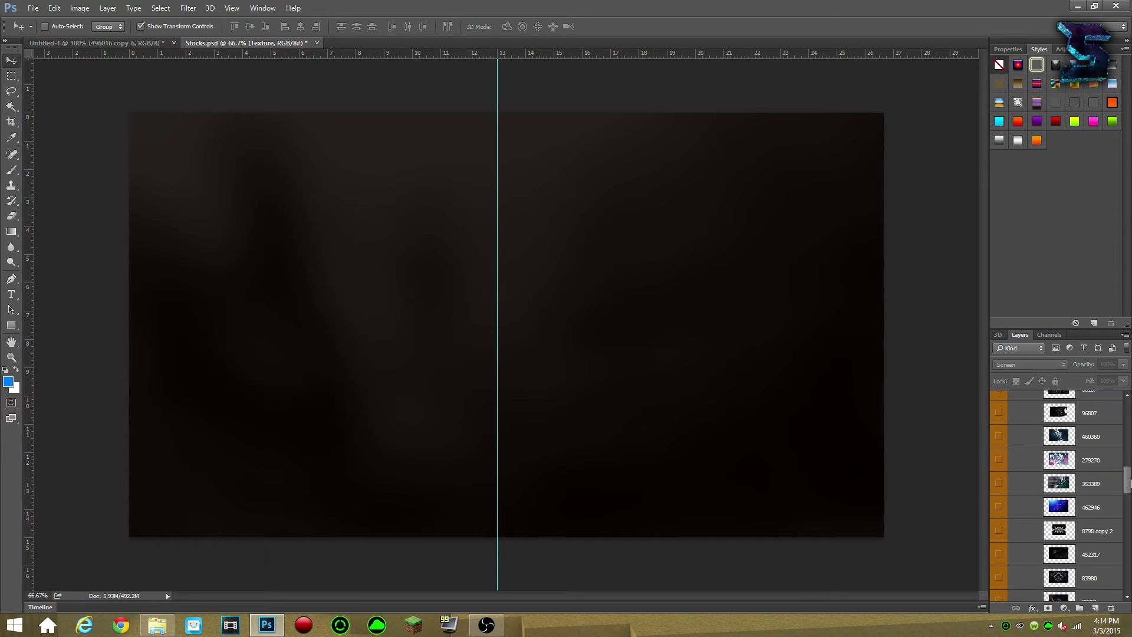
left_click_drag(1130, 501, 1125, 505)
scroll(1125, 517, "down", 7)
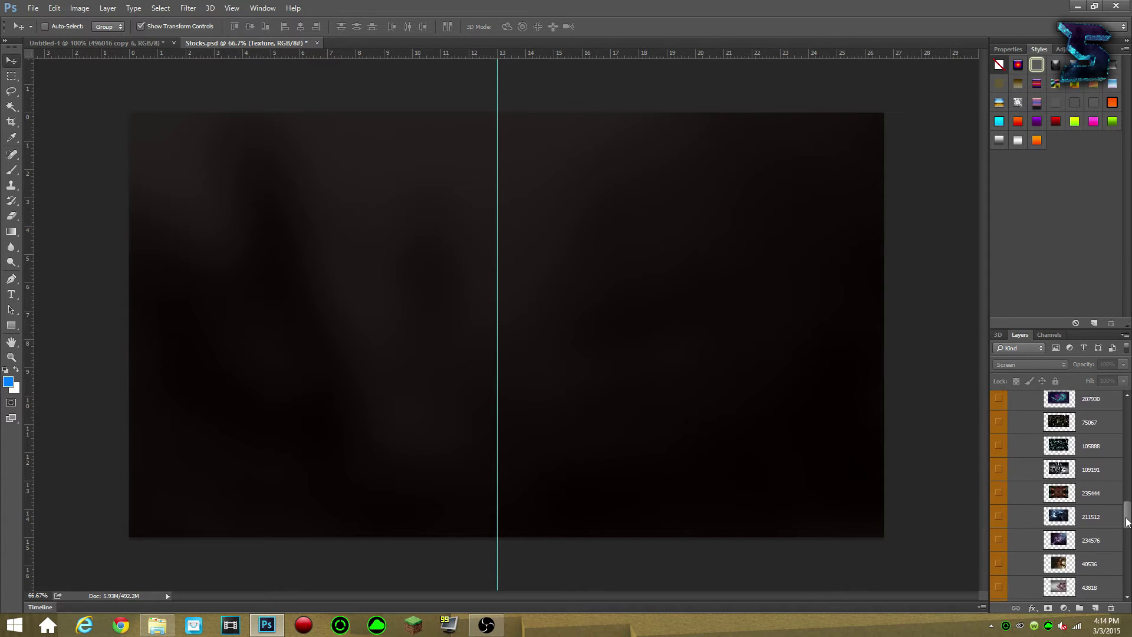
scroll(1072, 539, "down", 8)
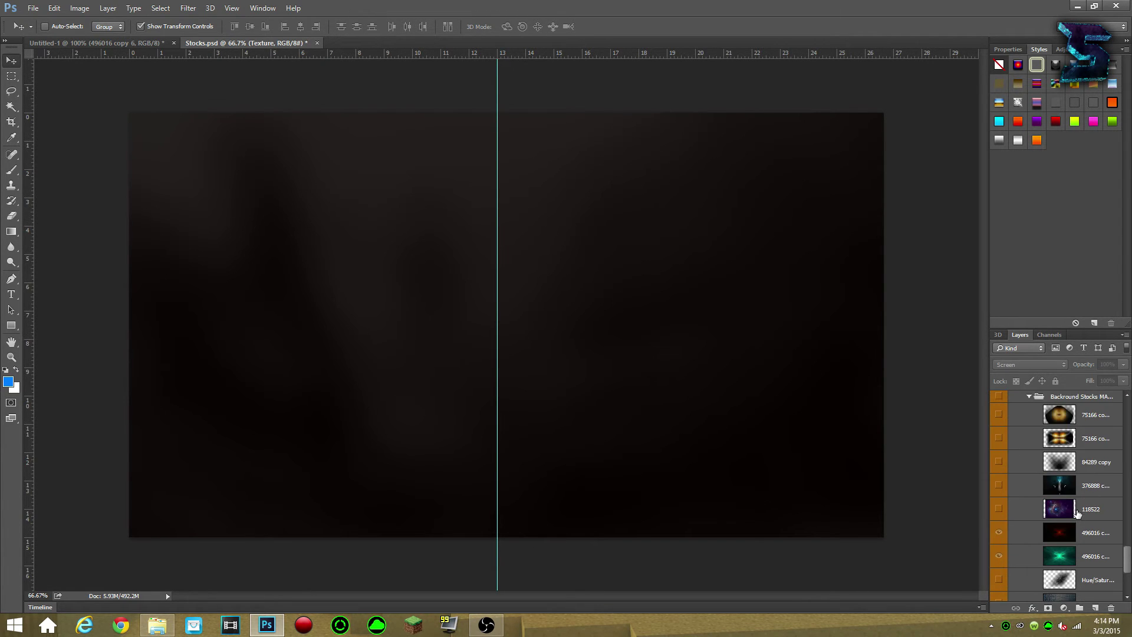
Step: Show the background stocks group, hide its red and green 496016 layers, and preview the 84289 copy layer
left_click(1056, 462)
left_click(999, 397)
left_click(998, 556)
left_click(998, 533)
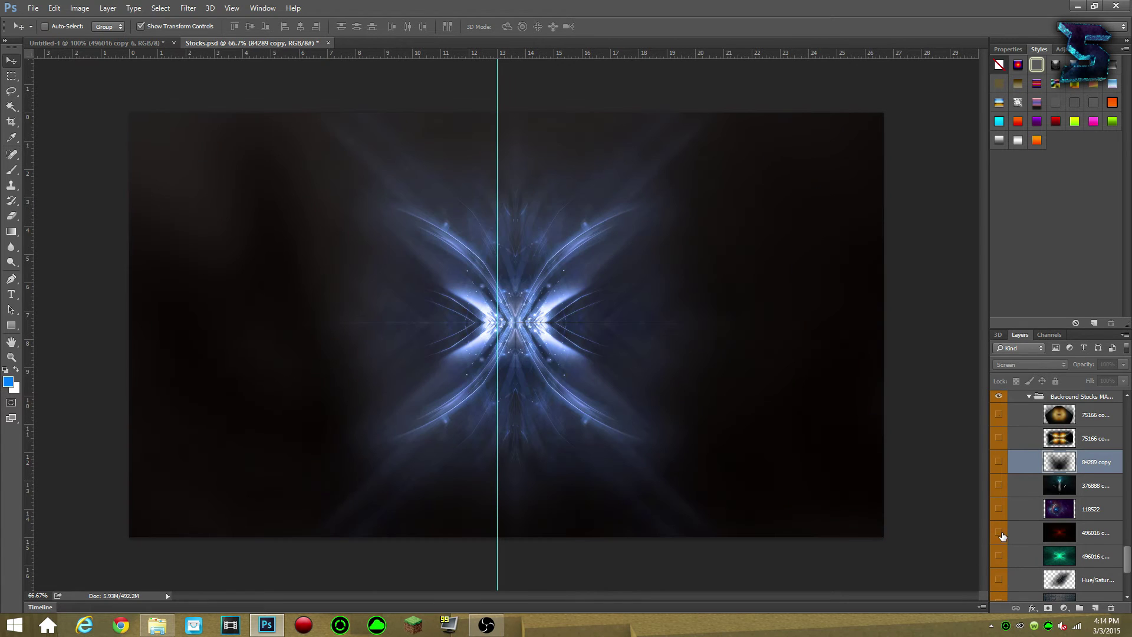
left_click(999, 463)
left_click(1000, 463)
Step: Bring the 84289 copy layer into the logo document and place it between the 189659 layer and Layer 1
left_click_drag(72, 40, 447, 353)
left_click_drag(1092, 422, 1100, 460)
left_click(1122, 507)
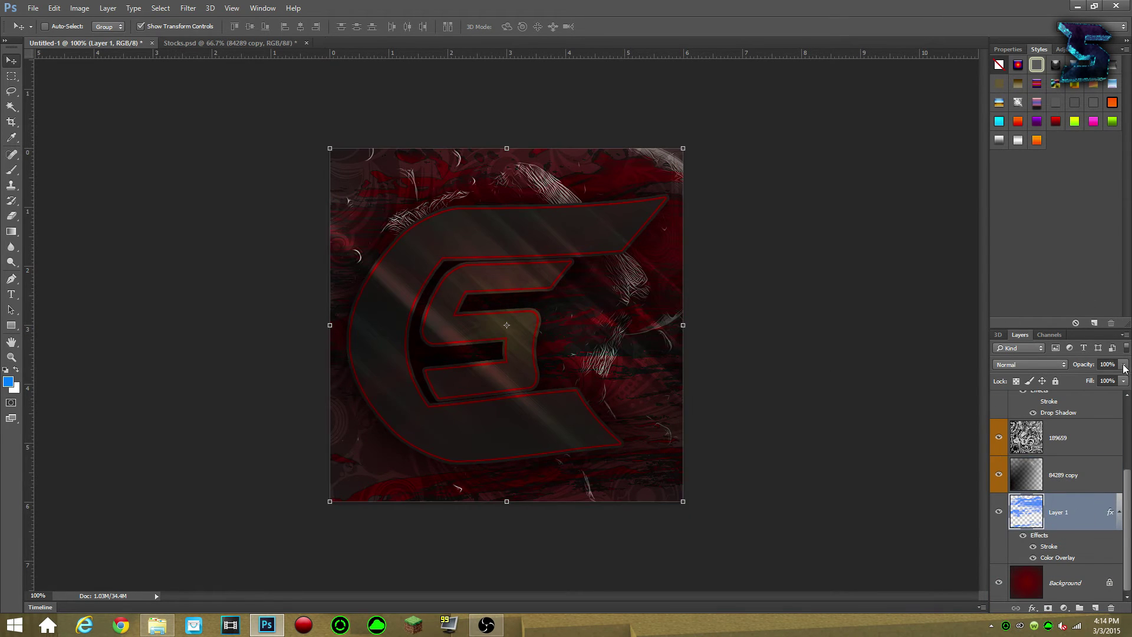
Step: Create a new layer named "\" above the Background and choose the 217 px binary-digits brush
left_click(1078, 597)
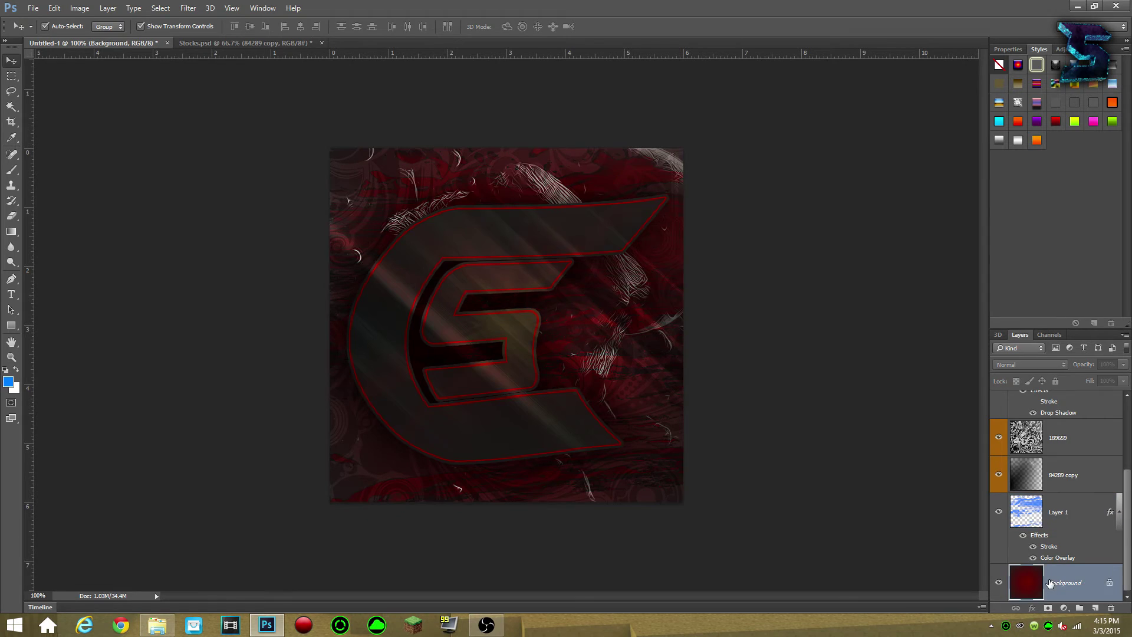
key("ctrl+shift+n")
type("\\")
key("Return")
key("b")
left_click(59, 28)
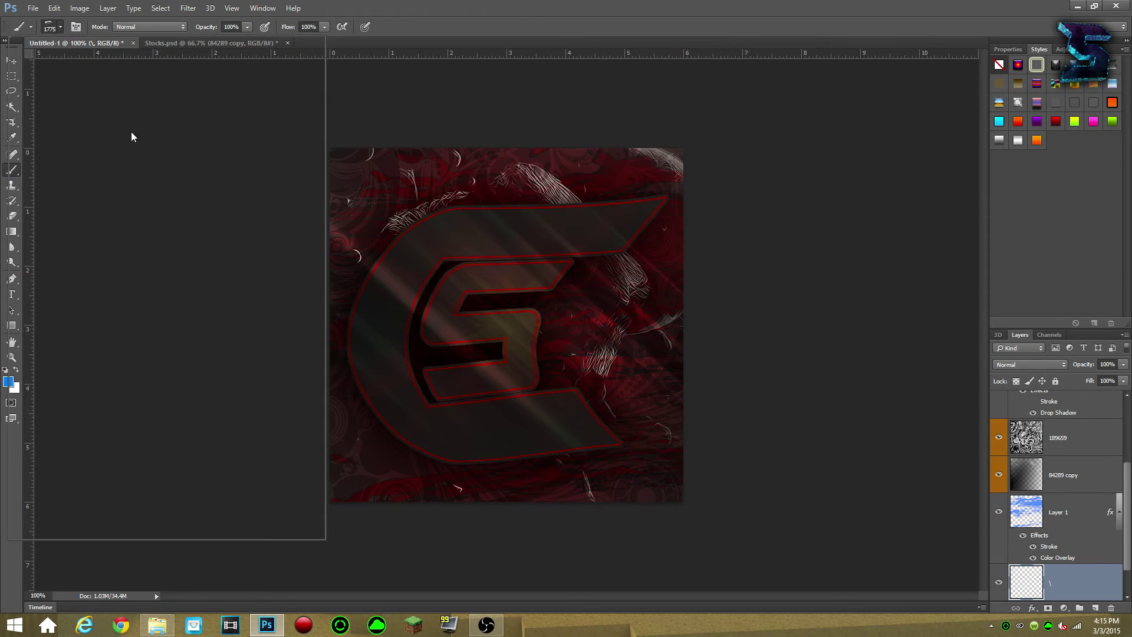
left_click_drag(293, 156, 304, 303)
scroll(304, 309, "down", 1)
left_click(195, 347)
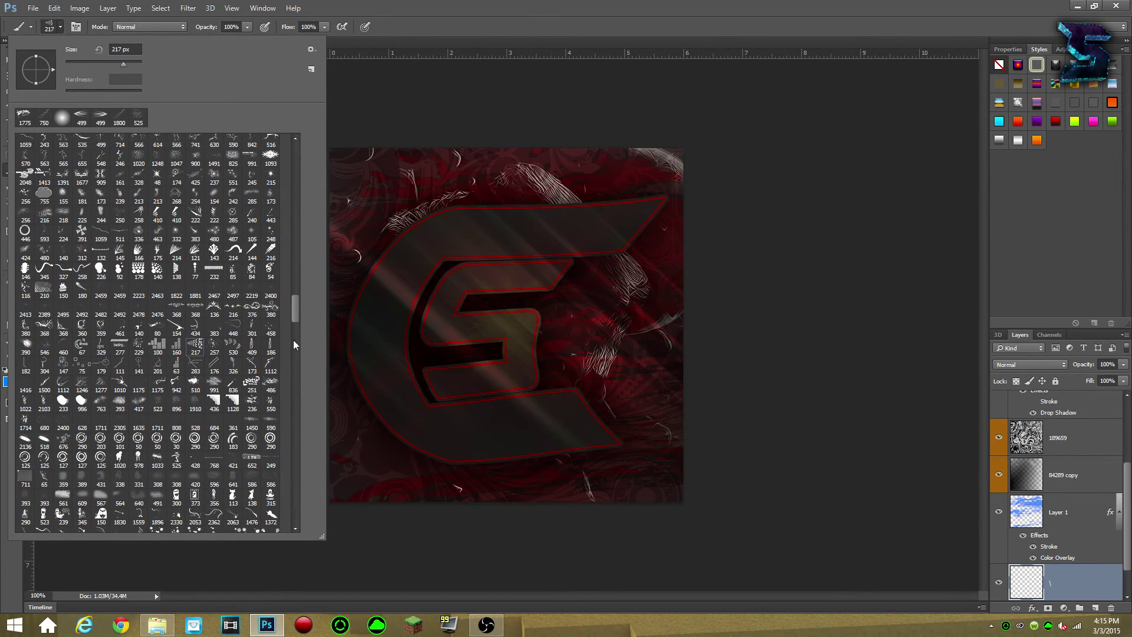
Step: Try stamping the binary-digits brush in blue across the lower part of the canvas, and delete that layer
left_click(683, 232)
key("ctrl+z")
left_click(582, 367)
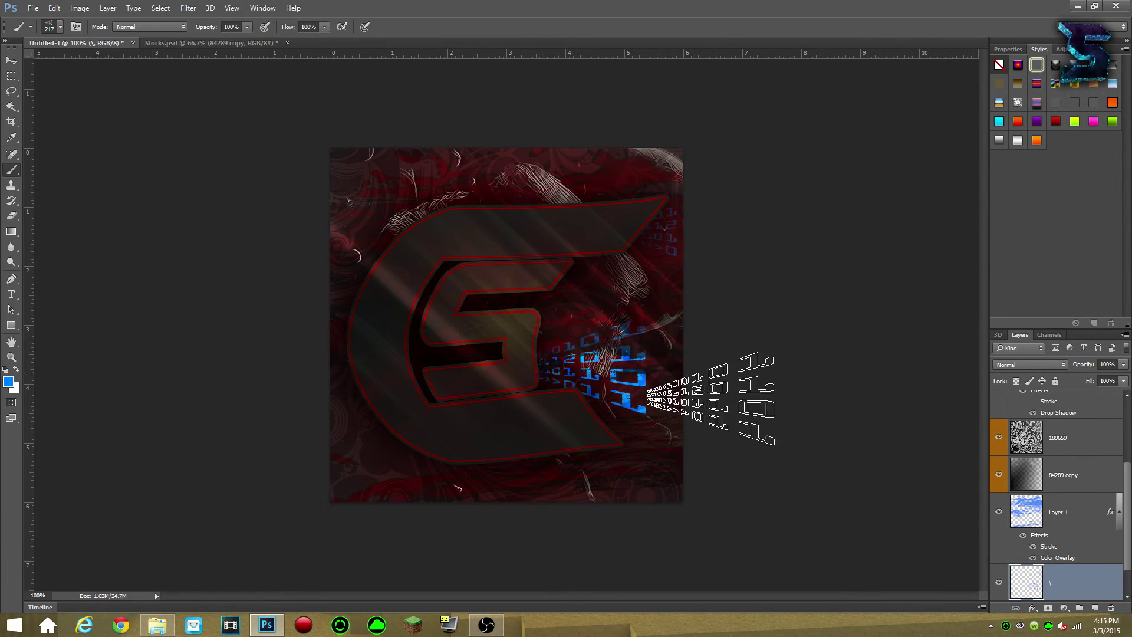
key("ctrl+z")
left_click(383, 483)
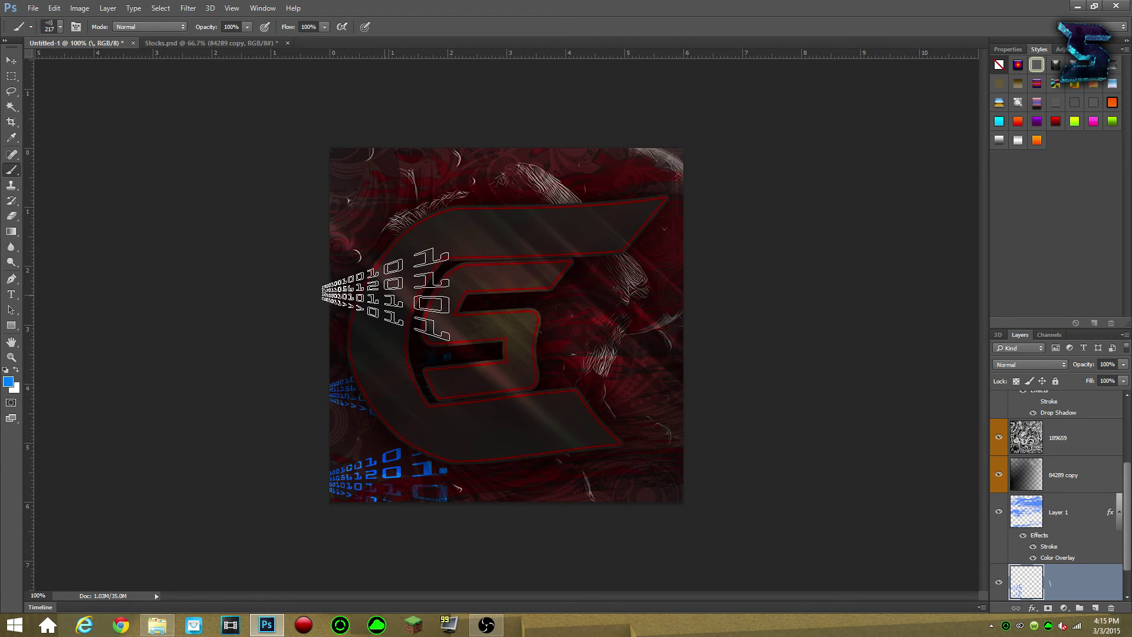
left_click(359, 427)
left_click(515, 481)
left_click(508, 405)
left_click(626, 454)
left_click(630, 386)
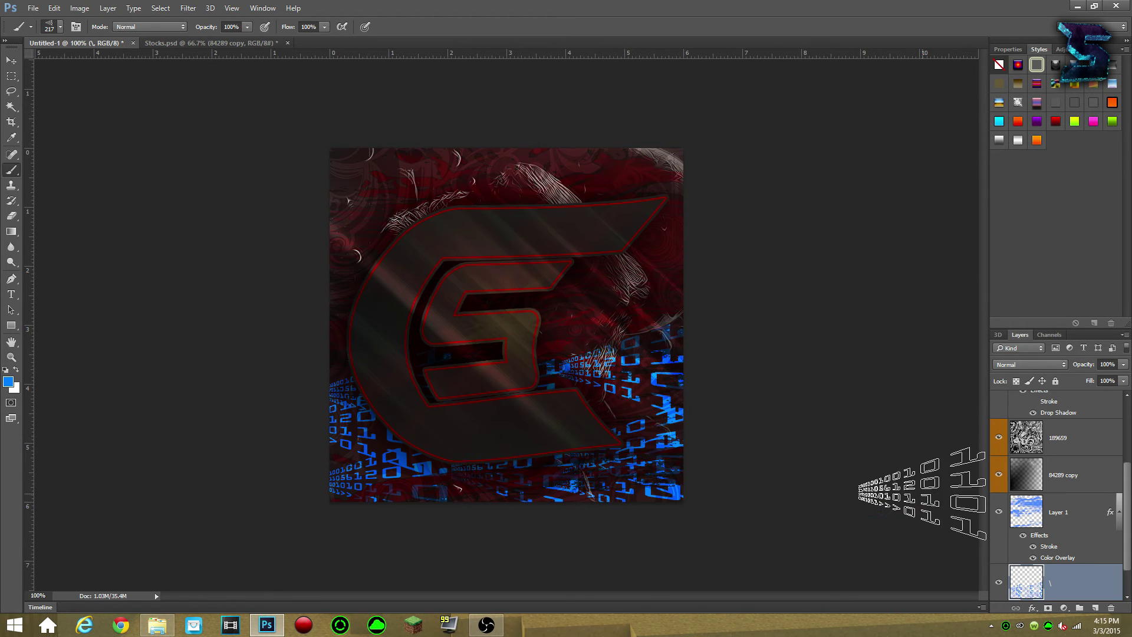
key("Delete")
Step: Create a new layer above the Background and stamp the 553 px diagonal-lines brush on it
key("ctrl+shift+n")
key("Return")
left_click(61, 27)
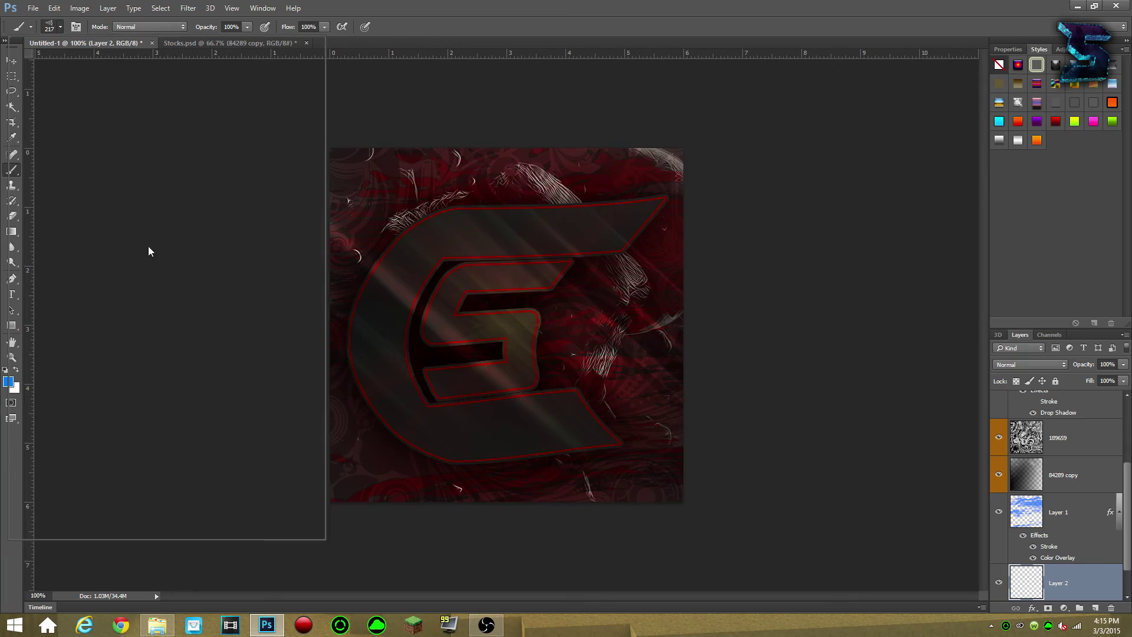
scroll(303, 373, "down", 5)
scroll(310, 395, "down", 6)
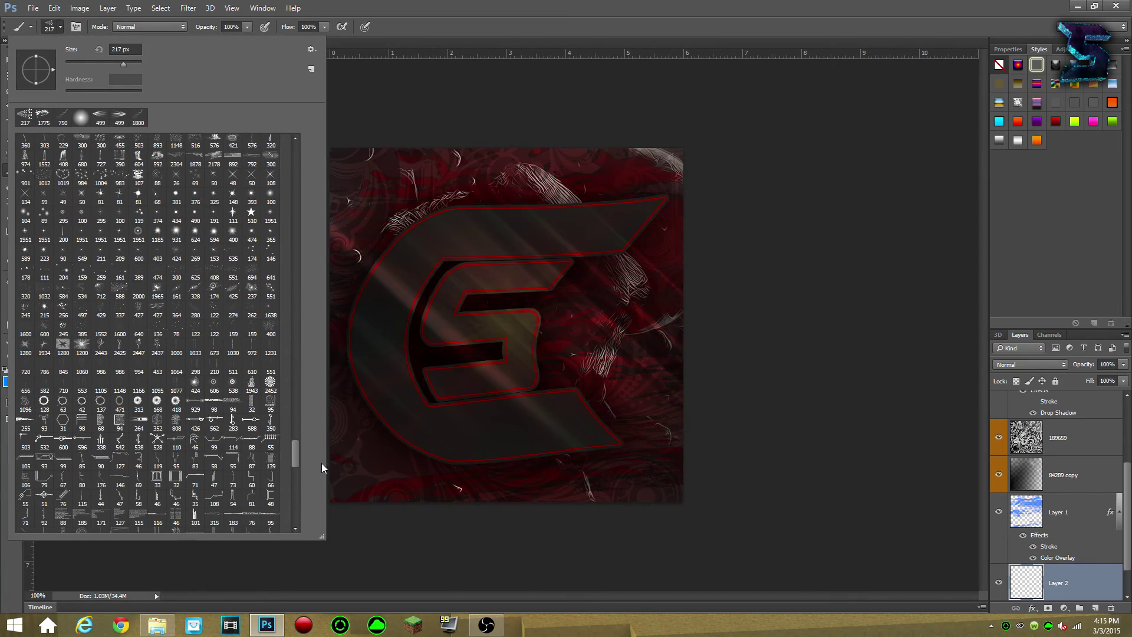
left_click(82, 384)
left_click(484, 192)
left_click(484, 194)
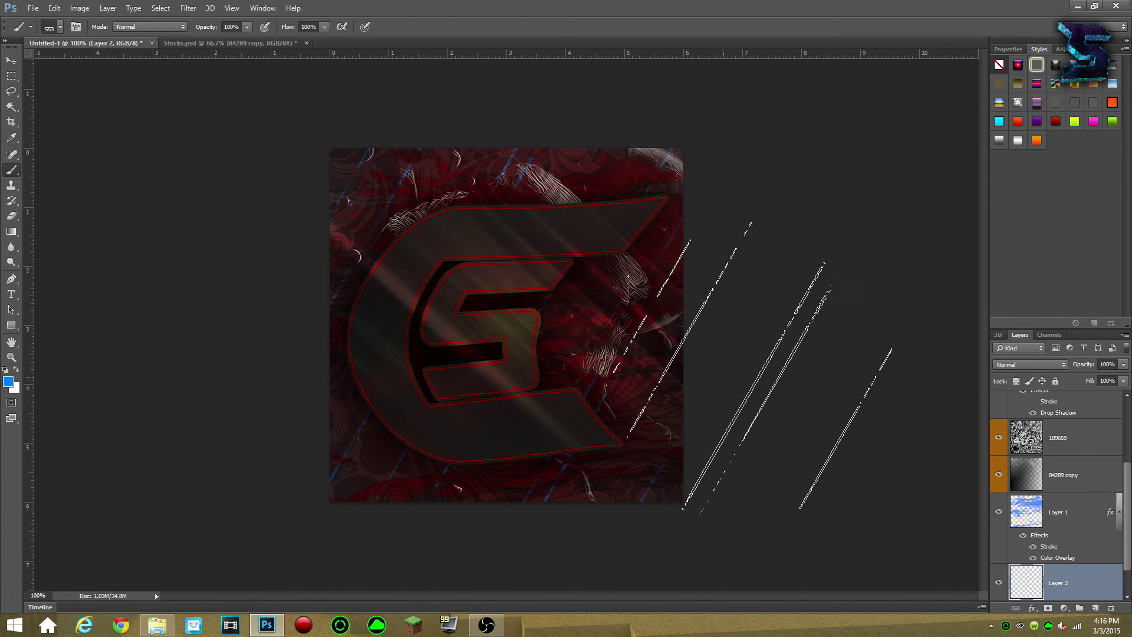
Step: Add a bright red Color Overlay and a Drop Shadow to the diagonal-lines layer
double_click(1084, 582)
left_click(723, 383)
left_click(723, 384)
left_click(723, 435)
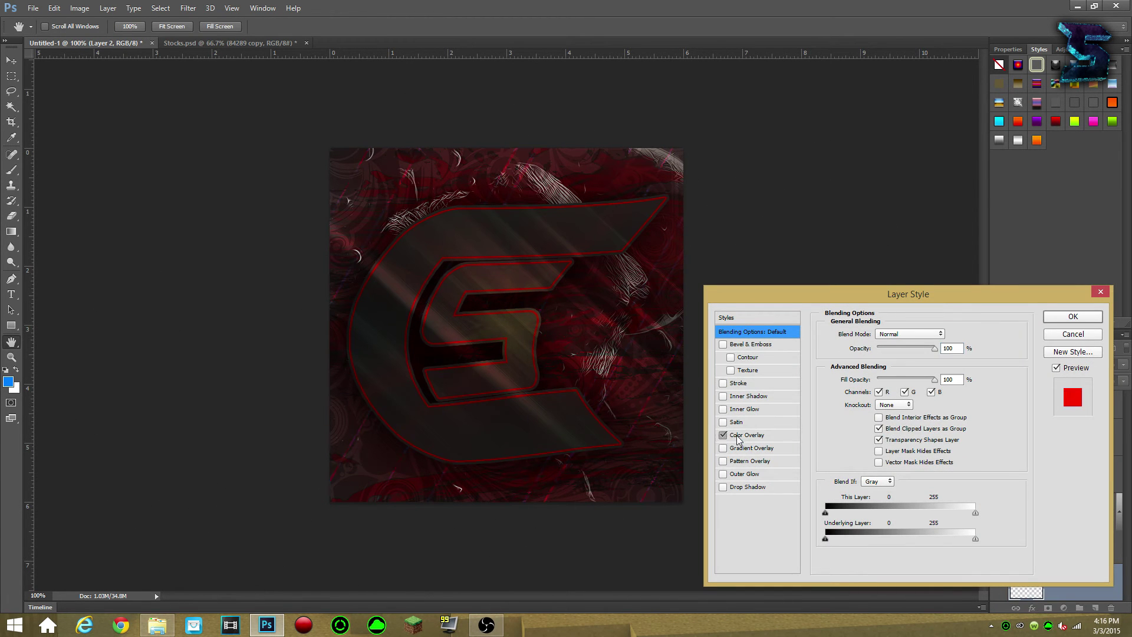
left_click(744, 435)
left_click(947, 335)
left_click(809, 387)
left_click(723, 488)
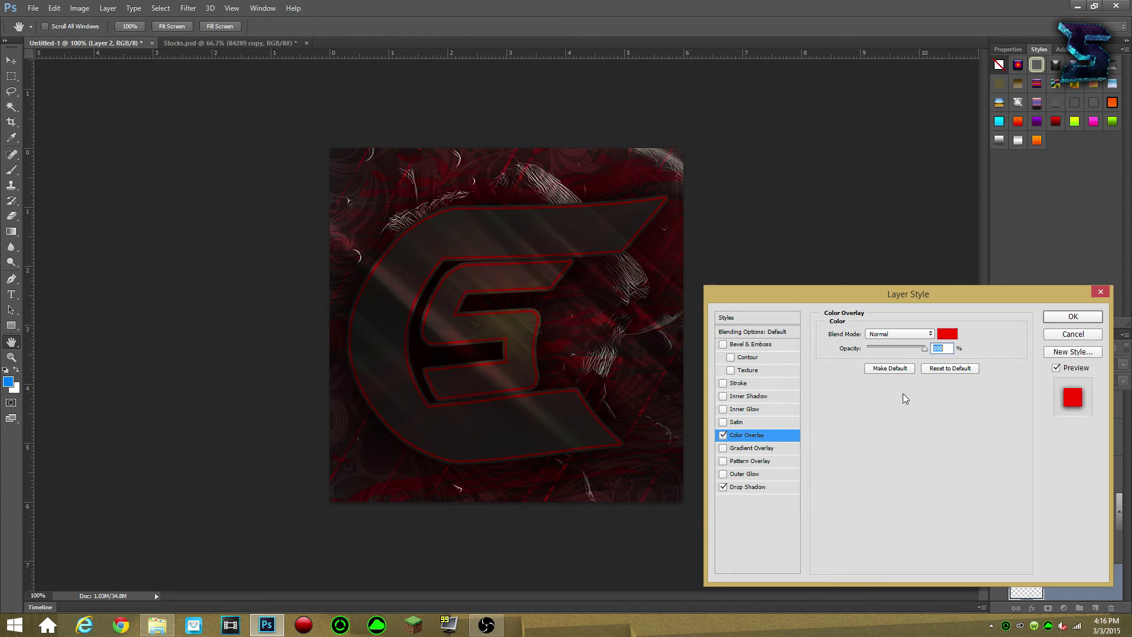
left_click(1078, 313)
Step: Adjust the opacity of the Texture layer at the top of the stack
left_click_drag(1127, 481, 1128, 421)
left_click(1090, 410)
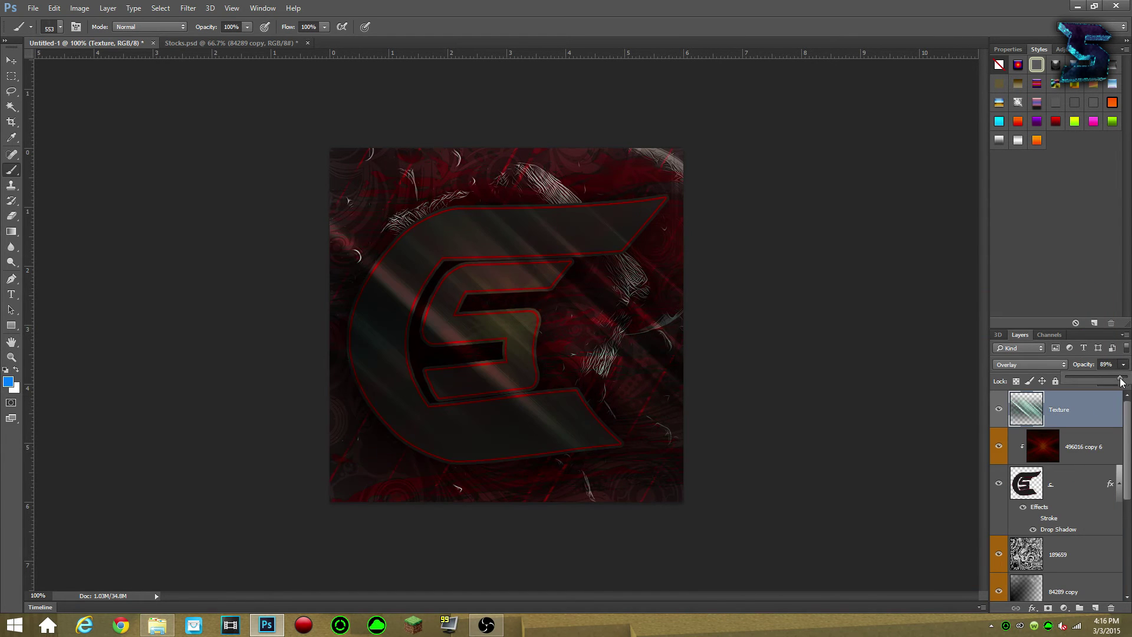
Step: Try releasing the clipping mask of the 496016 copy 6 layer and undo it
right_click(1093, 460)
left_click(1006, 292)
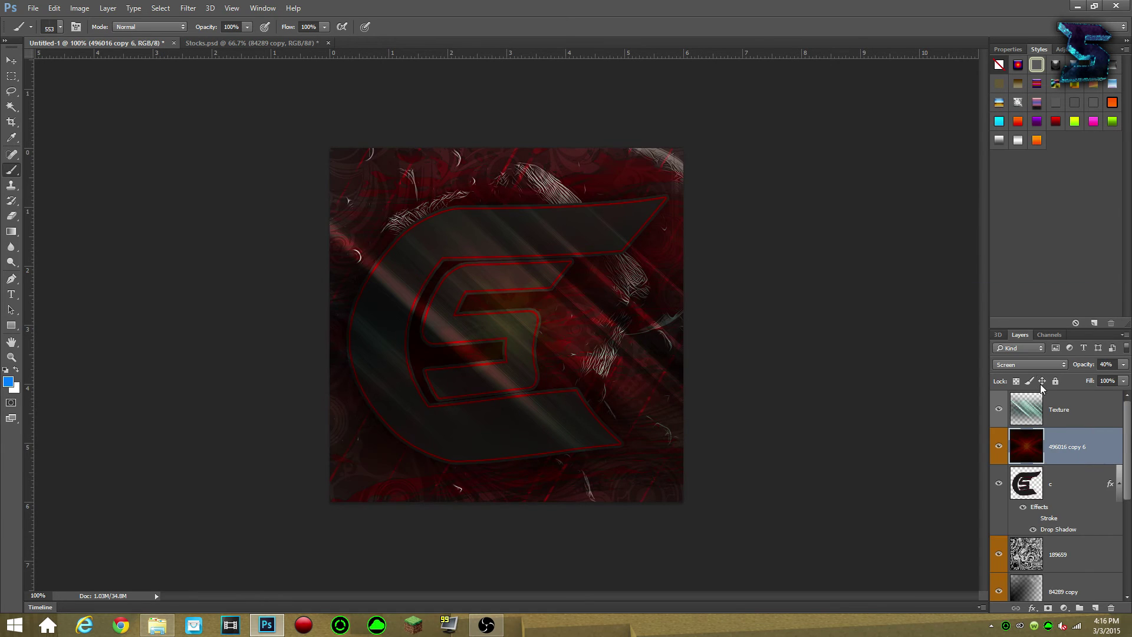
key("ctrl+z")
Step: Flatten the image into a single Background layer
right_click(1069, 503)
right_click(1056, 558)
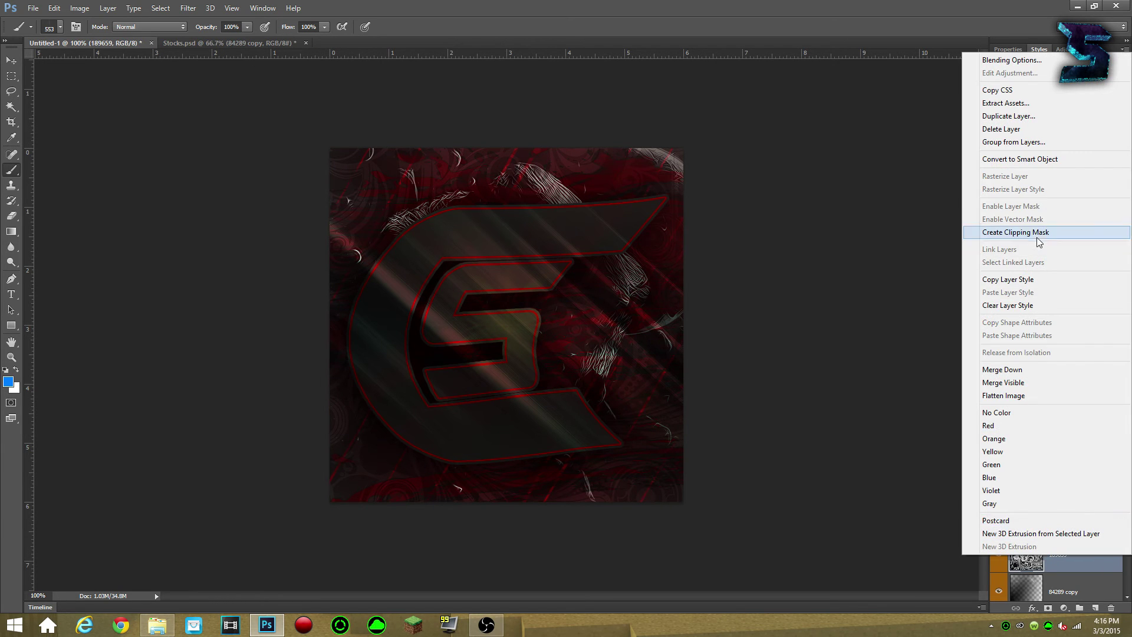
left_click(1024, 395)
Step: Open the flattened logo in the Magic Bullet Looks filter and apply the So Hard 1 look
left_click(199, 9)
mouse_move(257, 269)
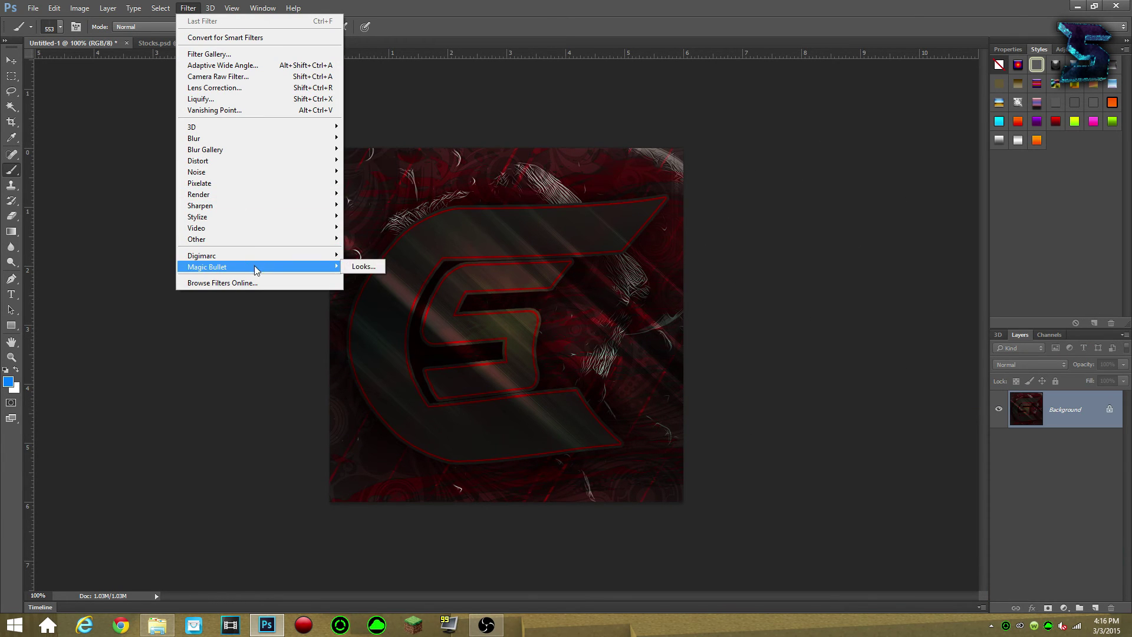
left_click(357, 269)
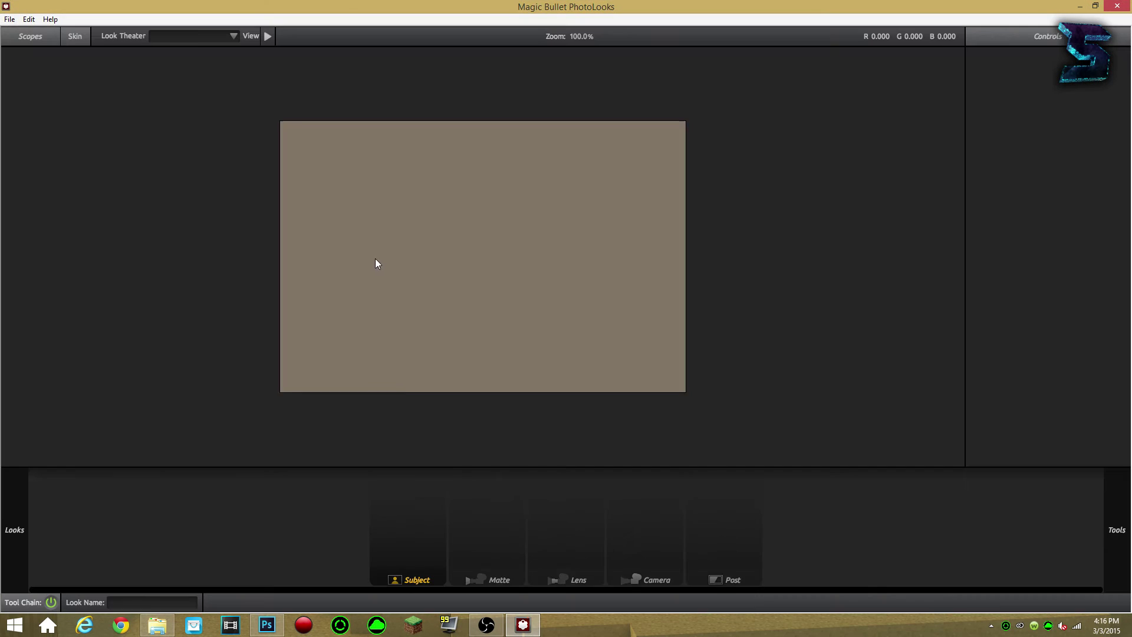
mouse_move(4, 517)
left_click_drag(264, 231, 266, 362)
scroll(266, 367, "down", 3)
left_click(129, 401)
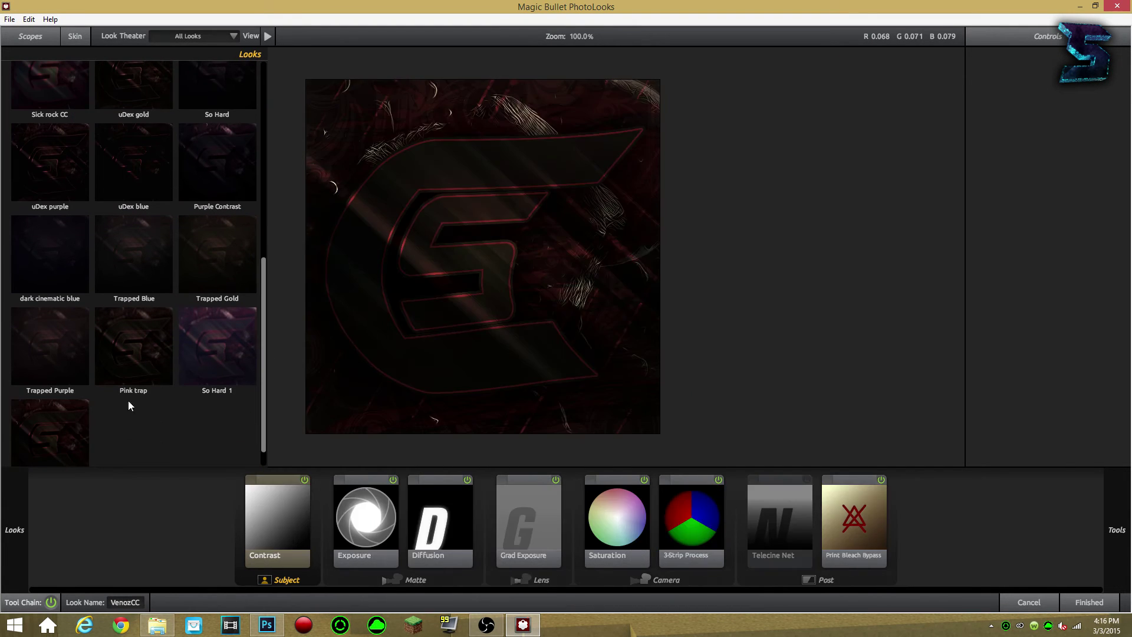
left_click(253, 381)
left_click_drag(266, 336, 273, 215)
Step: Adjust the Edge Softness area around the logo to a radius of 1.000 and a spread of 0.277
left_click(477, 520)
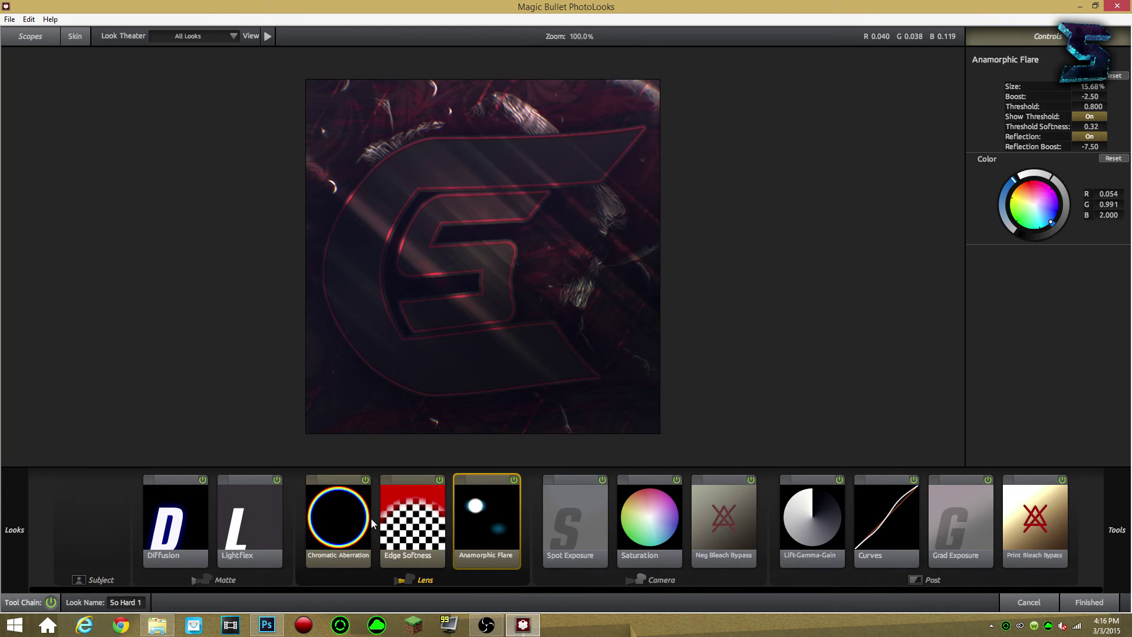
left_click(392, 518)
left_click_drag(569, 351, 576, 226)
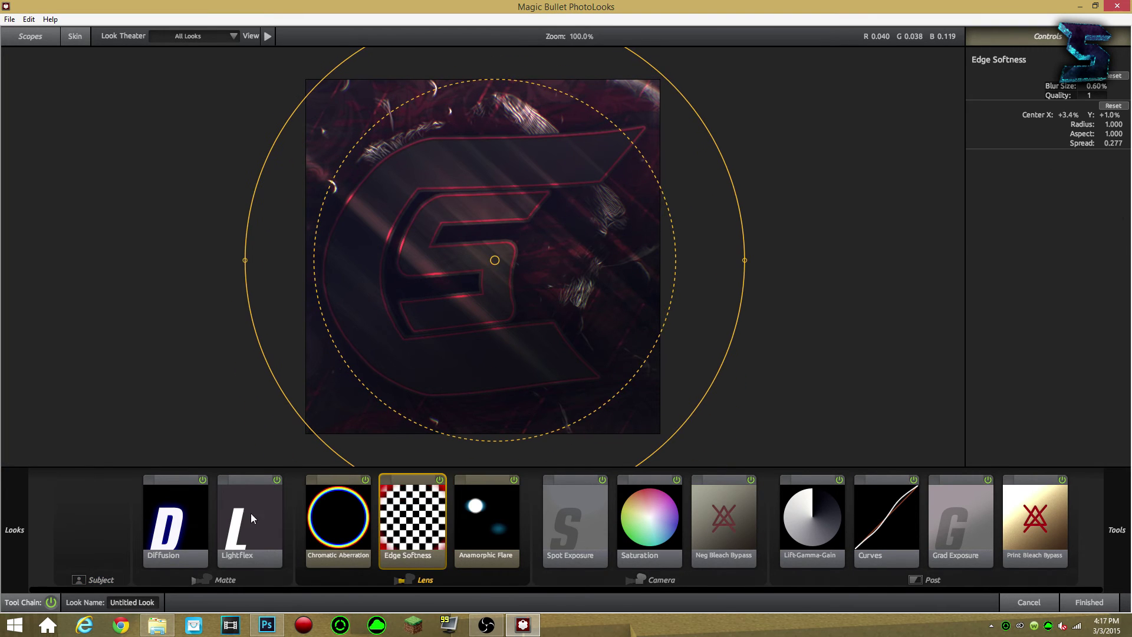
Step: Tint the Diffusion effect red (R 0.999, G 0.359, B 0.249) and the Lightflex effect red (R 0.999, G 0.042, B 0.027)
left_click(183, 520)
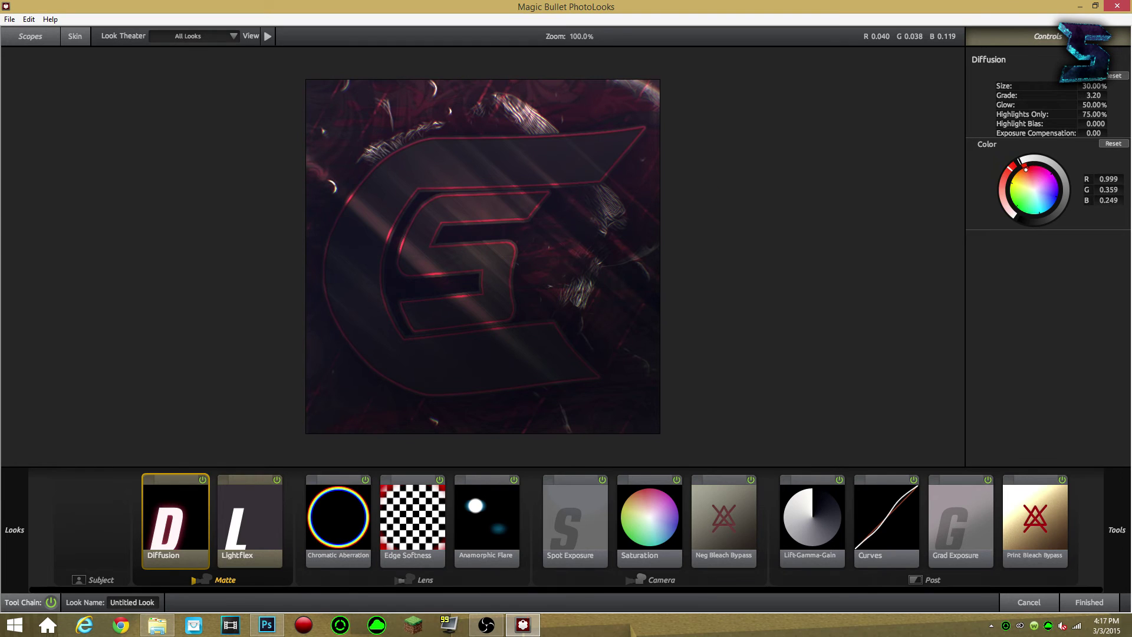
left_click(263, 510)
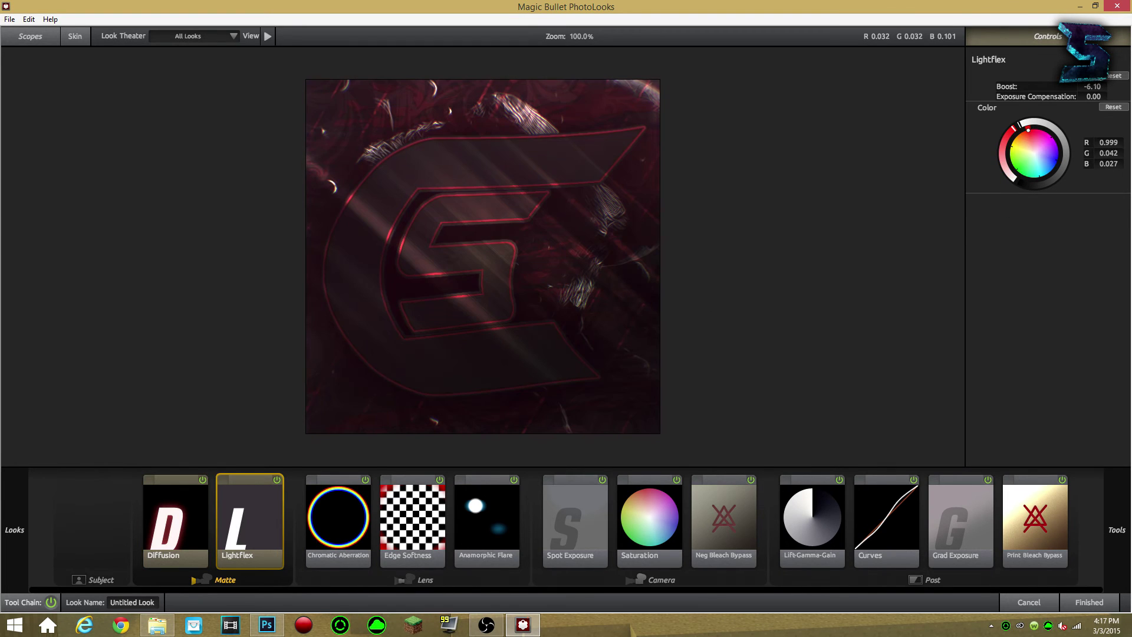
left_click(491, 532)
left_click(723, 531)
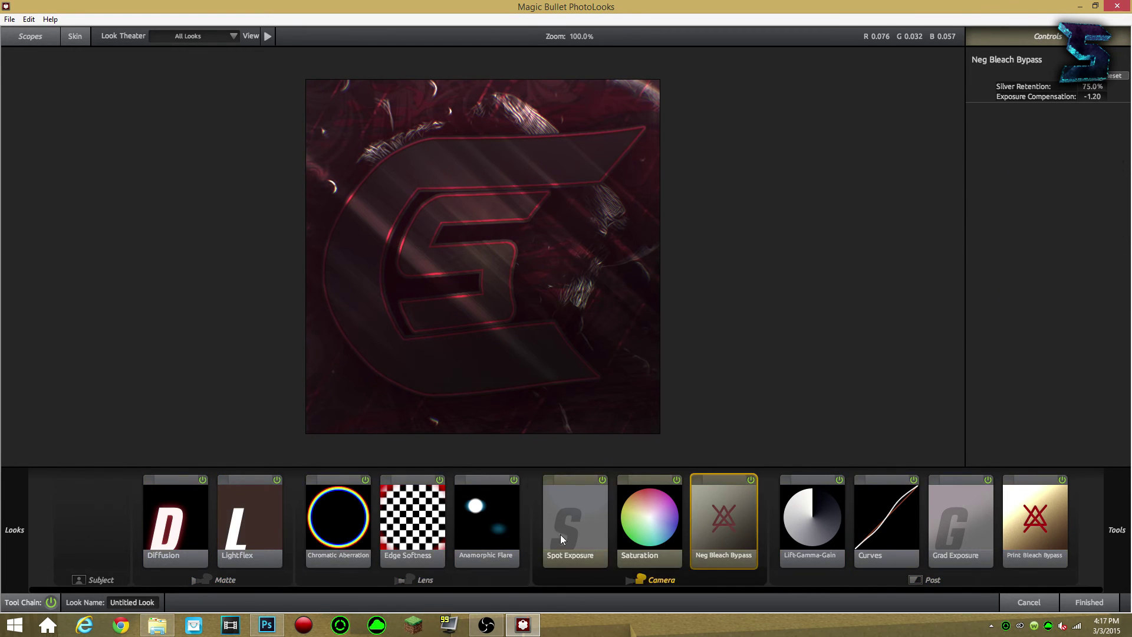
Step: Set the Chromatic Aberration Red/Cyan shift to about +9.370
left_click(373, 527)
left_click_drag(1093, 86, 1118, 86)
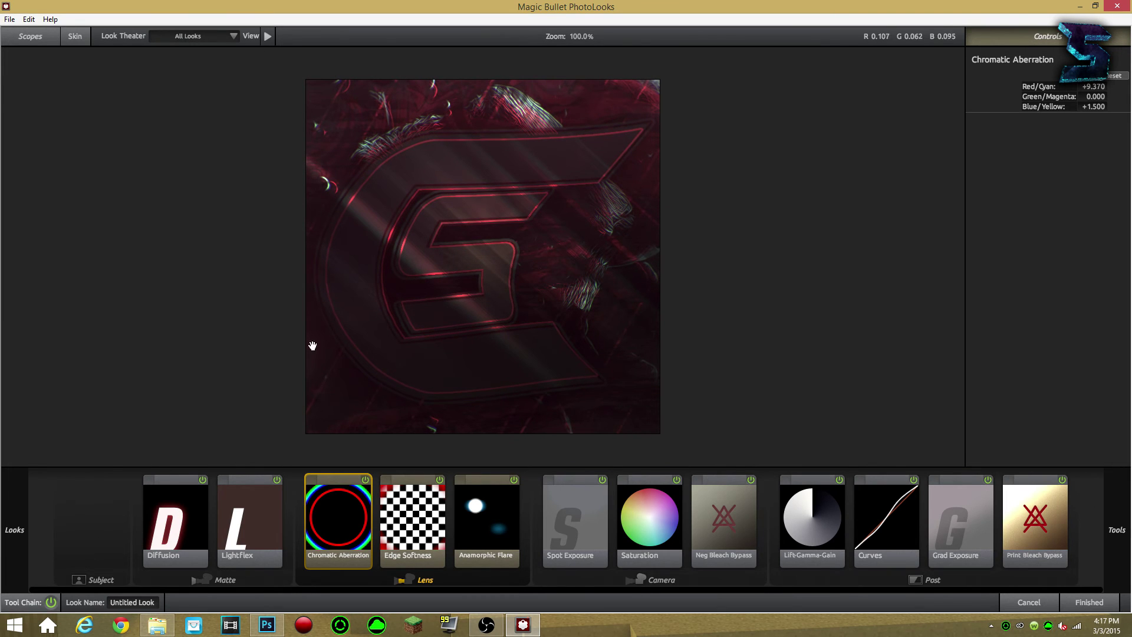
Step: Add the Lens Distortion effect to the Lens stage of the tool chain
mouse_move(1116, 529)
left_click(927, 458)
left_click(982, 458)
left_click_drag(948, 309, 896, 542)
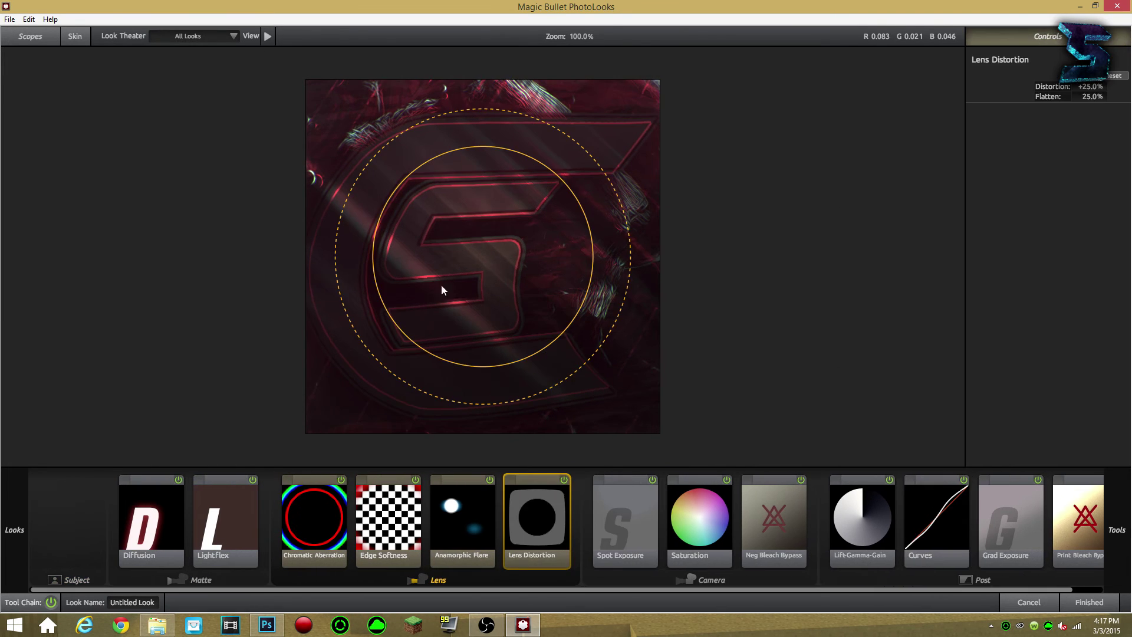
Step: Adjust the Lens Distortion, reset its values, and shift the effect's centre slightly on the logo
left_click_drag(1099, 87, 1077, 97)
left_click(1116, 76)
left_click_drag(525, 292, 557, 283)
Step: Reset the Chromatic Aberration, set its Red/Cyan shift to about +7.660, and apply the look to the image
left_click(343, 519)
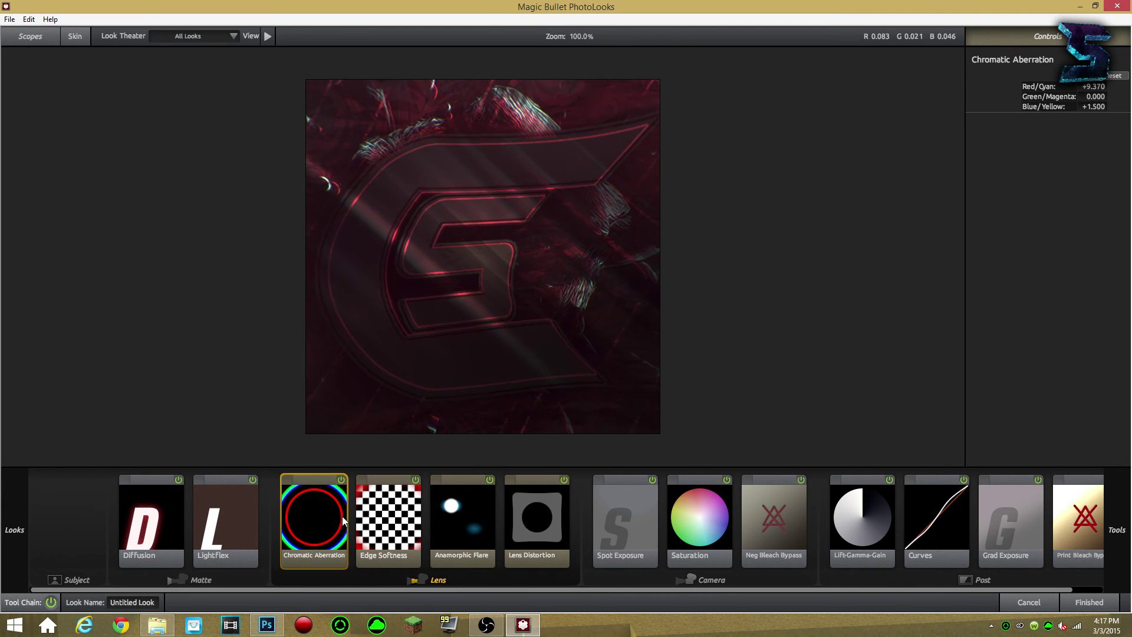
left_click(1113, 77)
left_click_drag(1094, 86, 1125, 86)
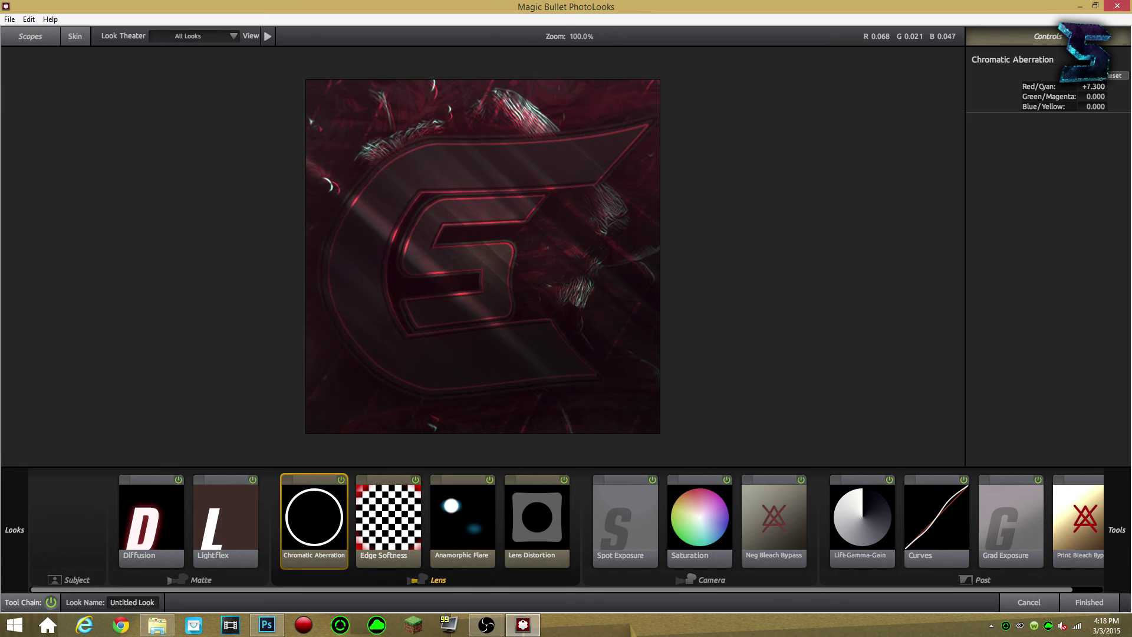
left_click(1096, 600)
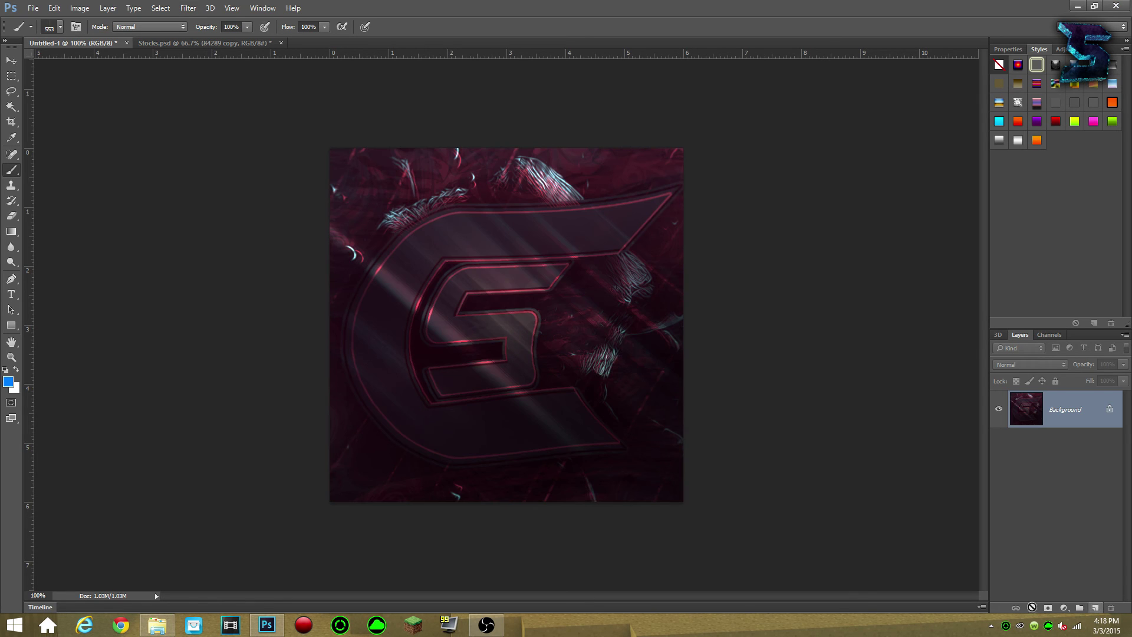
Step: Try a second Looks pass with Lift neutralised to R, G and B 1.000, and disable the Lift-Gamma-Gain effect
left_click(188, 8)
mouse_move(266, 263)
left_click(361, 266)
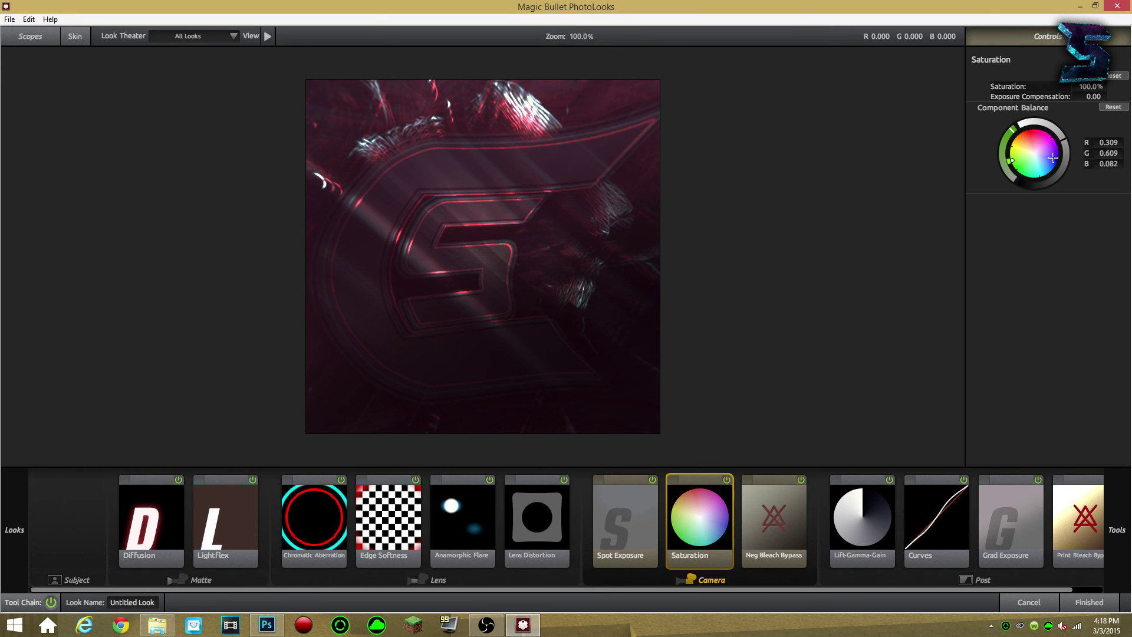
left_click(838, 526)
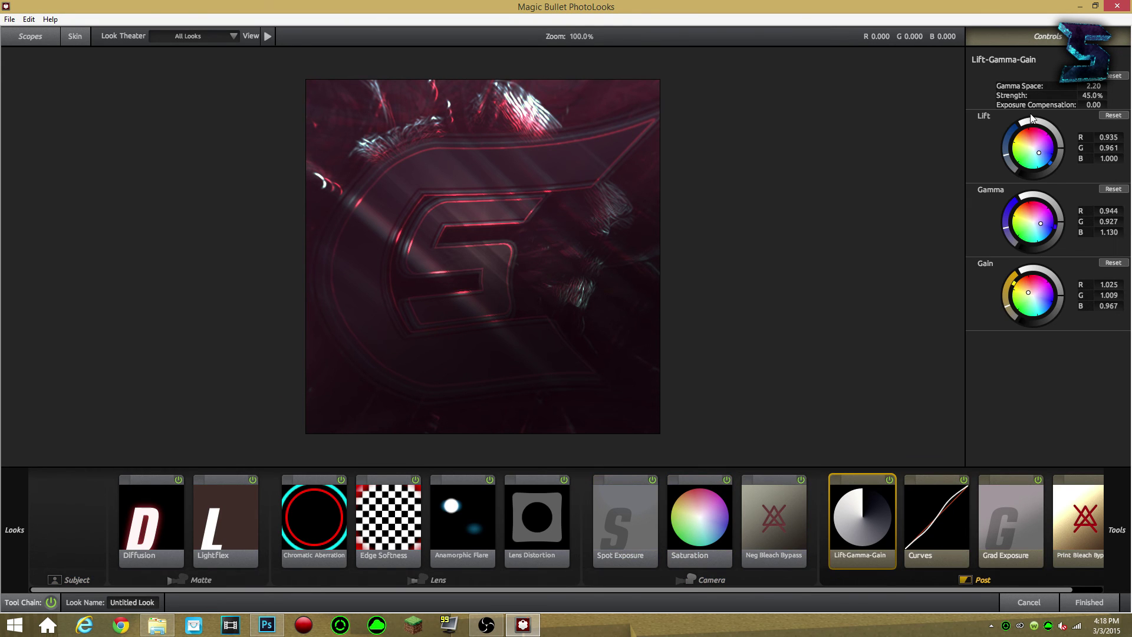
left_click_drag(1029, 132, 1032, 149)
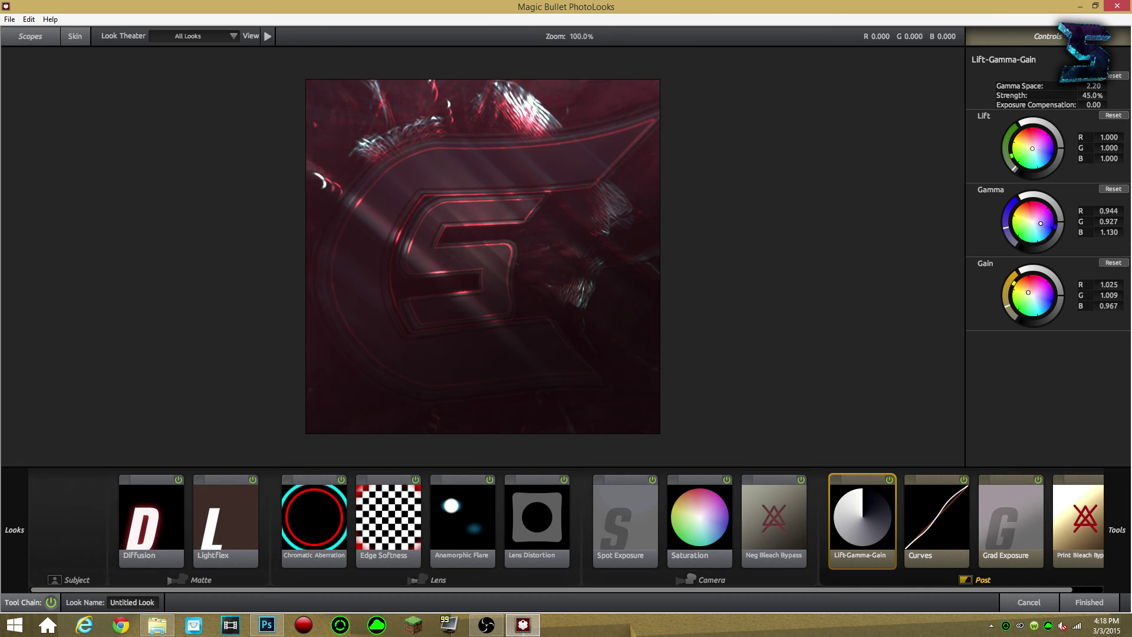
left_click(888, 480)
left_click(891, 480)
left_click(891, 481)
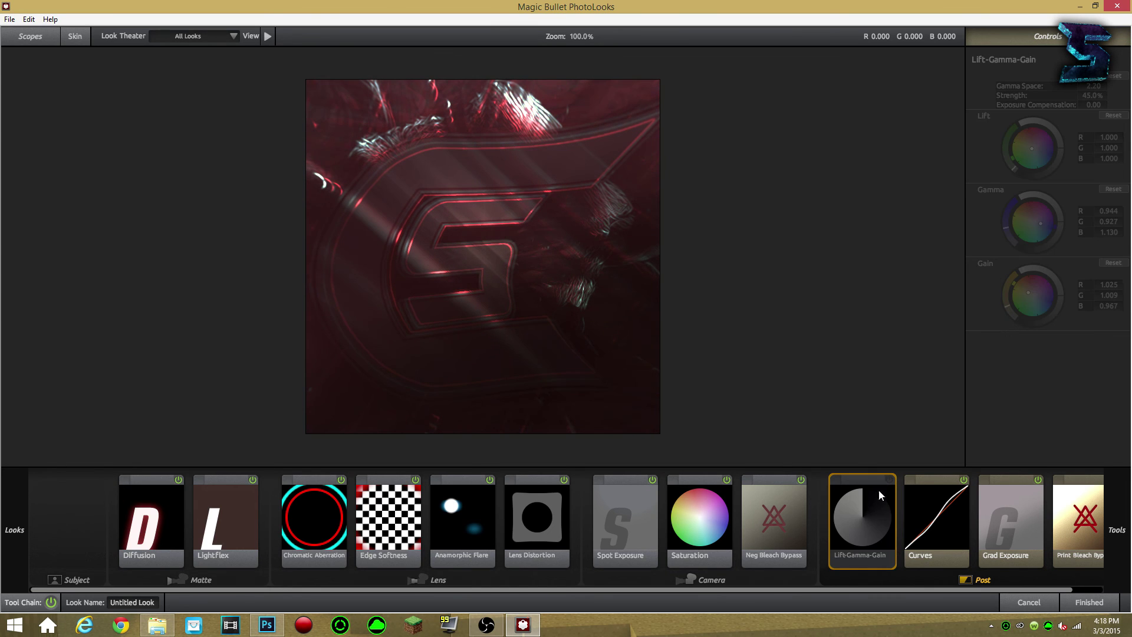
Step: Disable the Lightflex effect and apply the second look to the image
left_click(240, 529)
left_click(253, 480)
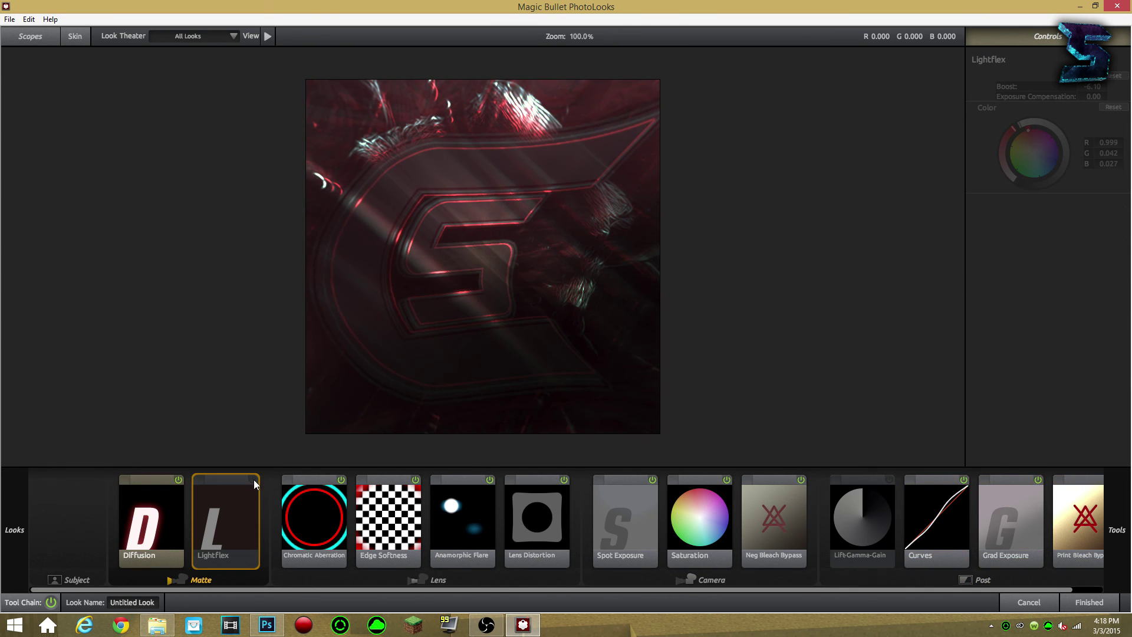
left_click(290, 490)
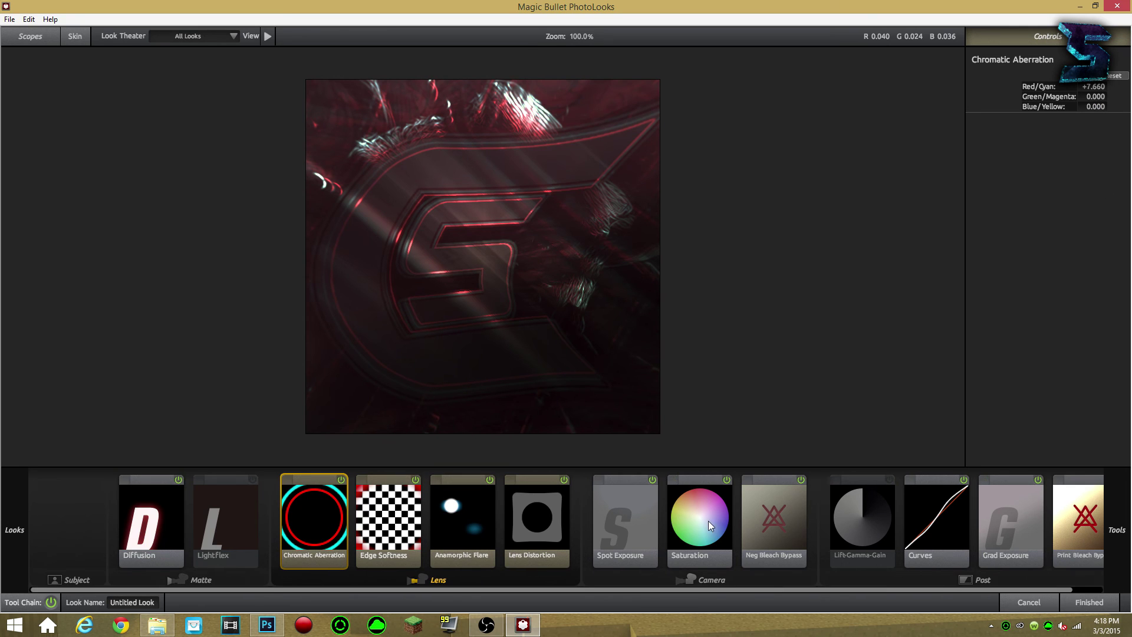
left_click(1095, 605)
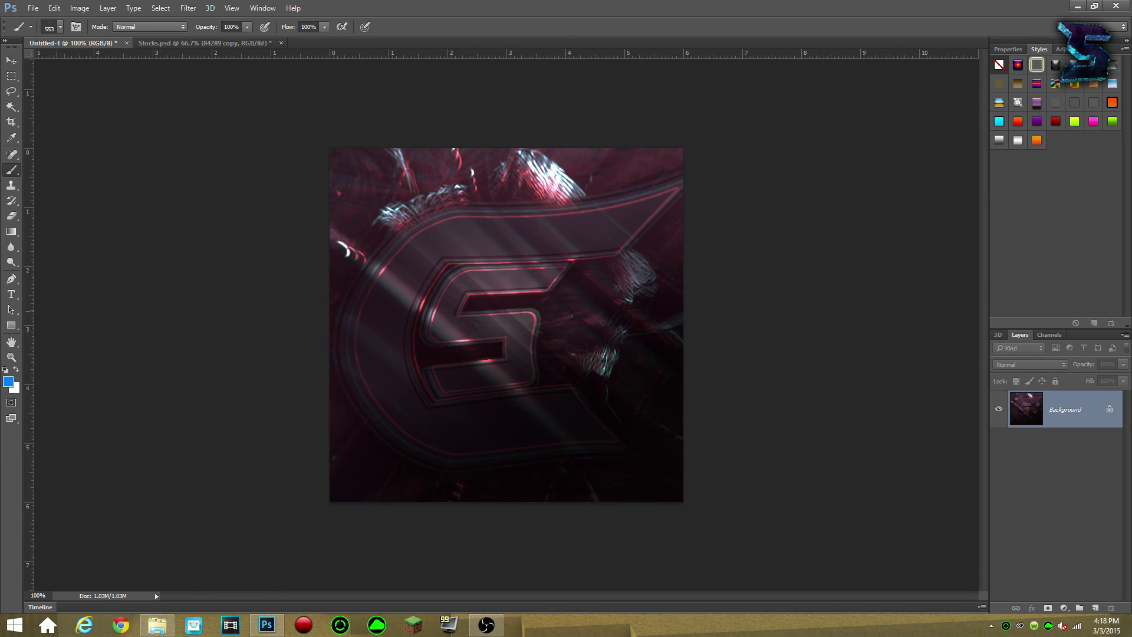
Step: Save the image to the Desktop as a JPEG named Logo, accepting the JPEG options
left_click(34, 8)
left_click(38, 145)
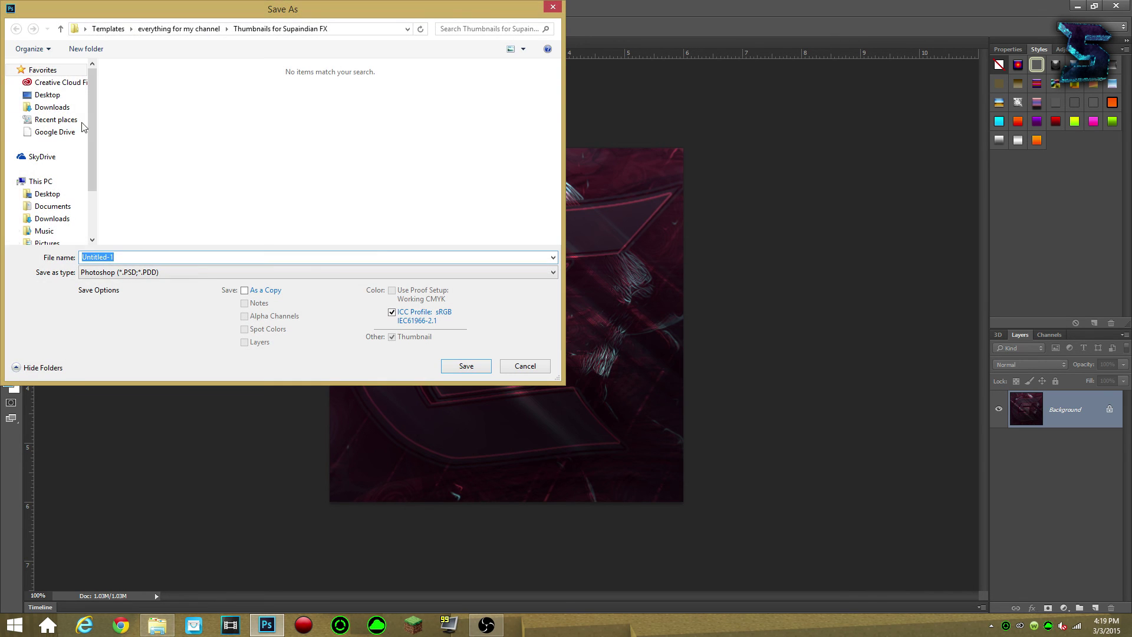
type("logo")
left_click(226, 308)
left_click(171, 273)
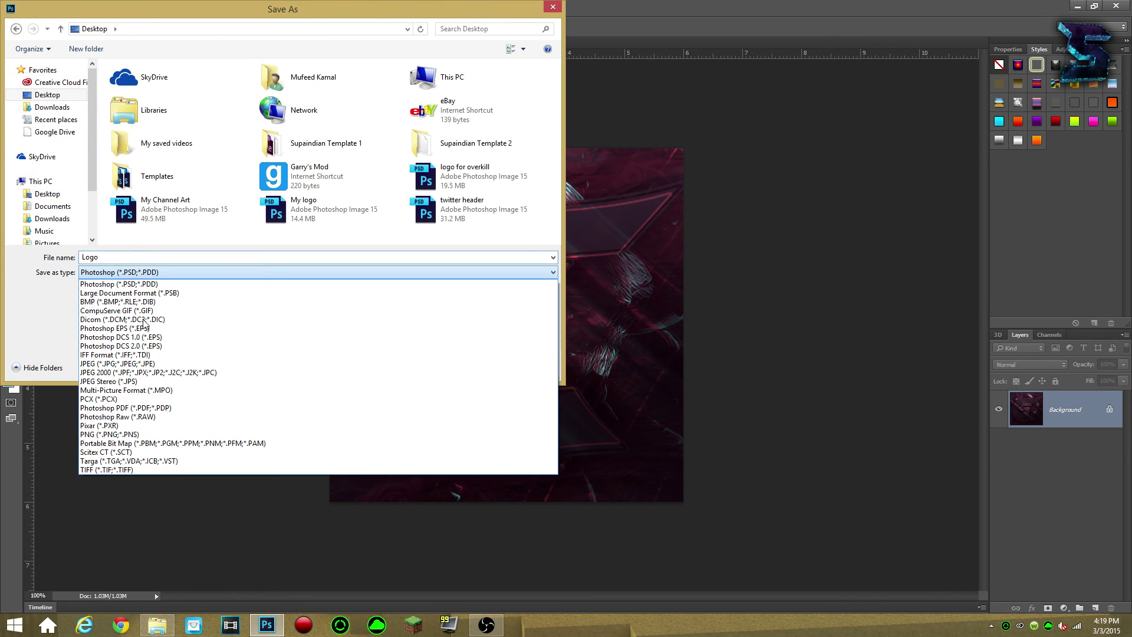
left_click(145, 366)
left_click(456, 361)
left_click(635, 170)
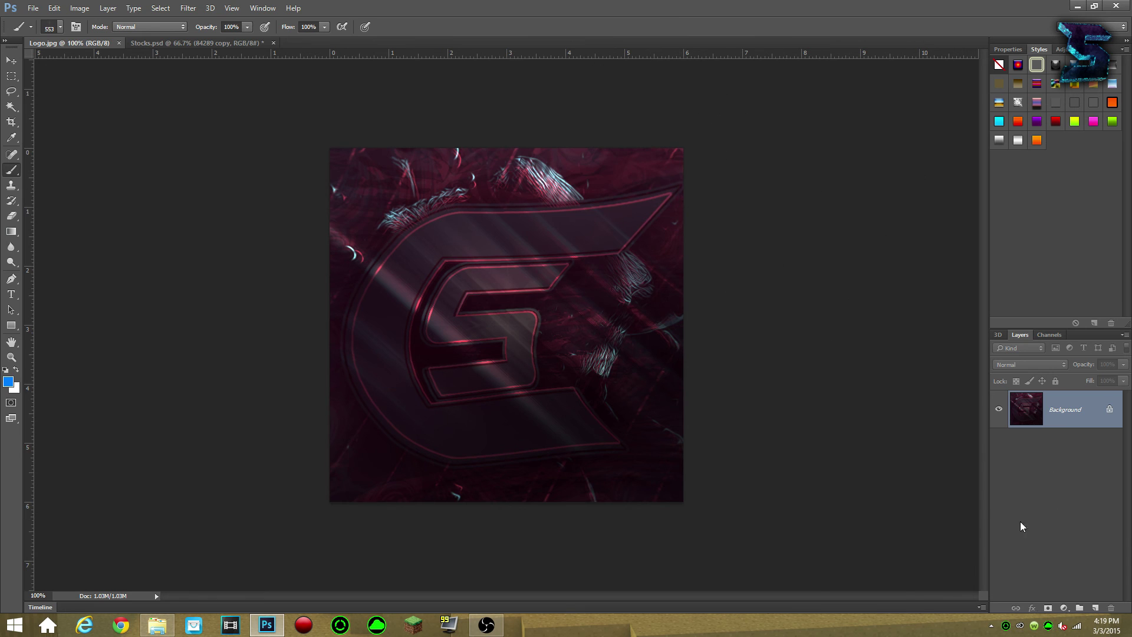